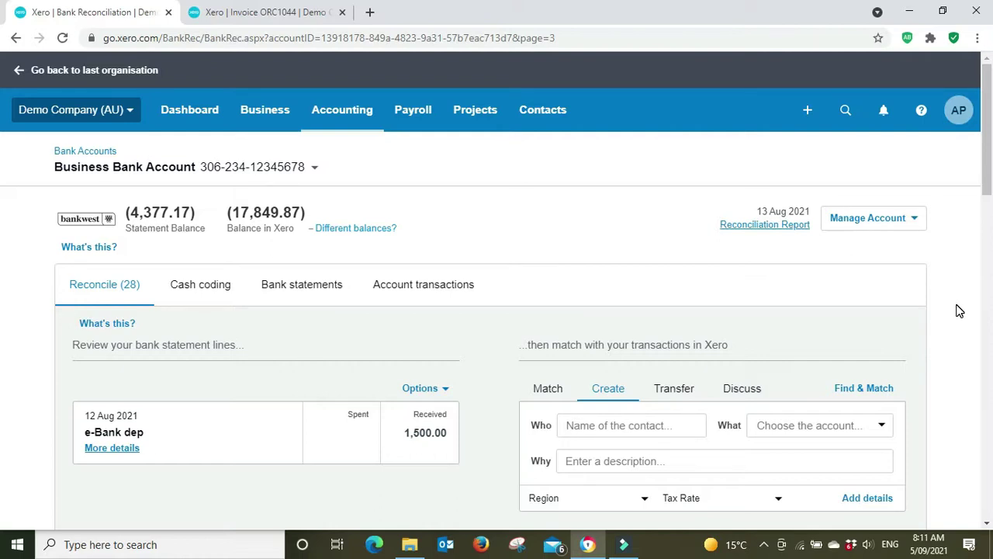
# Scroll the Bank Reconciliation statement lines down to the e-Cash dep deposit.
pyautogui.scroll(-3, 960, 311)
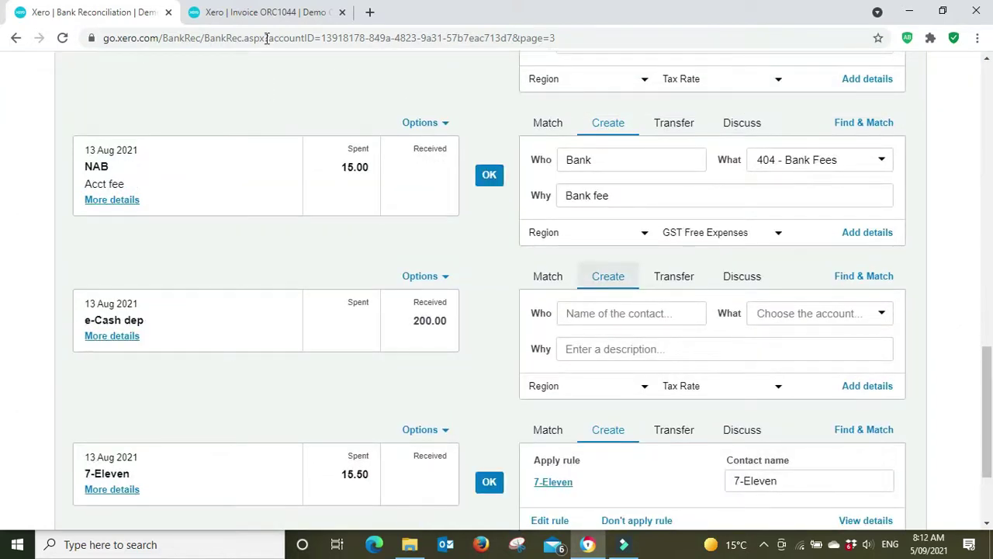
# Review invoice ORC1044's 210.00 total twice, ending on the Bank Reconciliation tab.
pyautogui.click(266, 22)
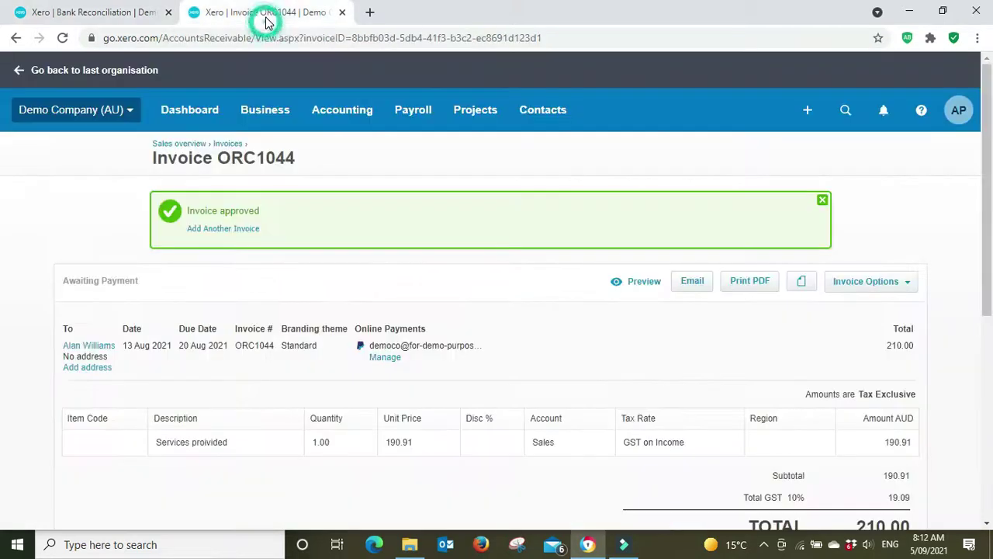
pyautogui.scroll(-2, 942, 249)
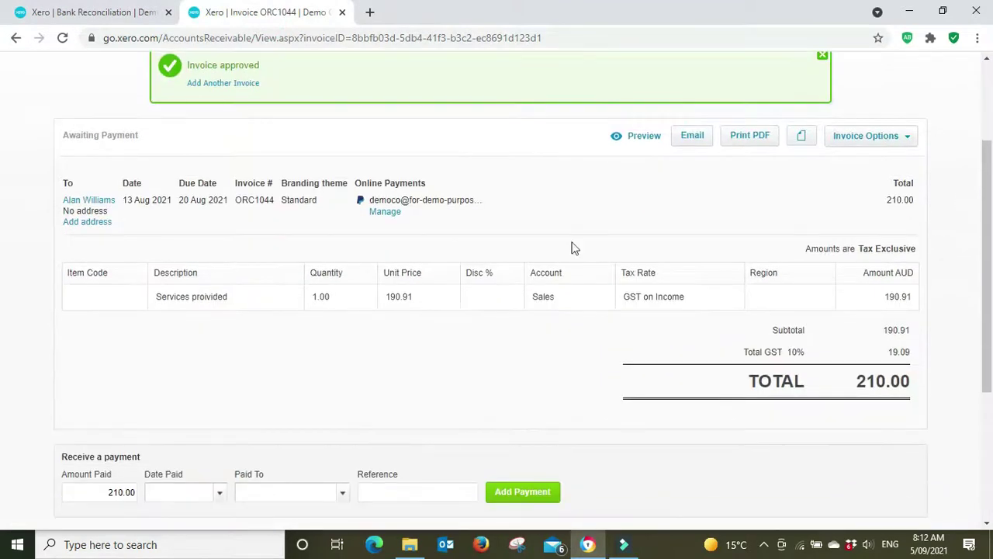
pyautogui.scroll(1, 508, 220)
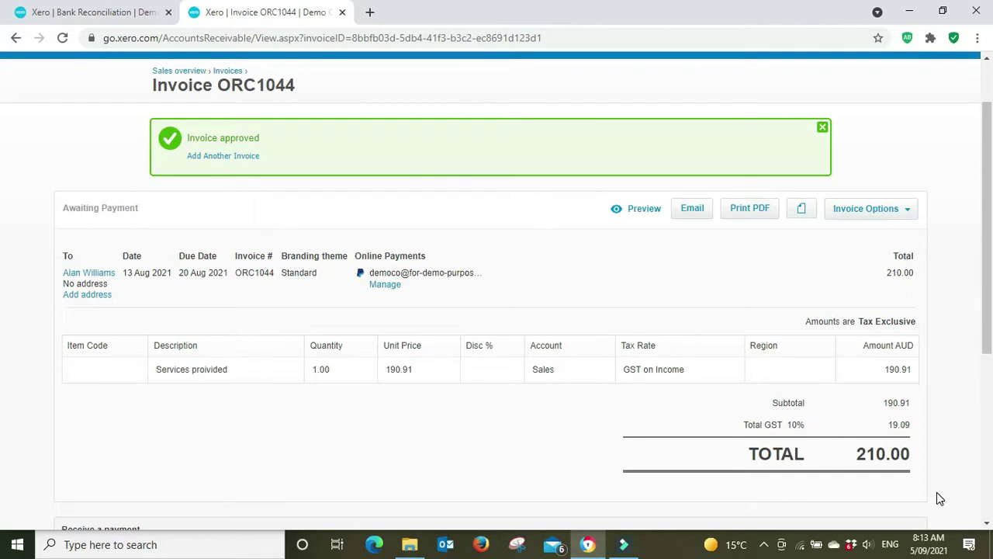
pyautogui.click(99, 14)
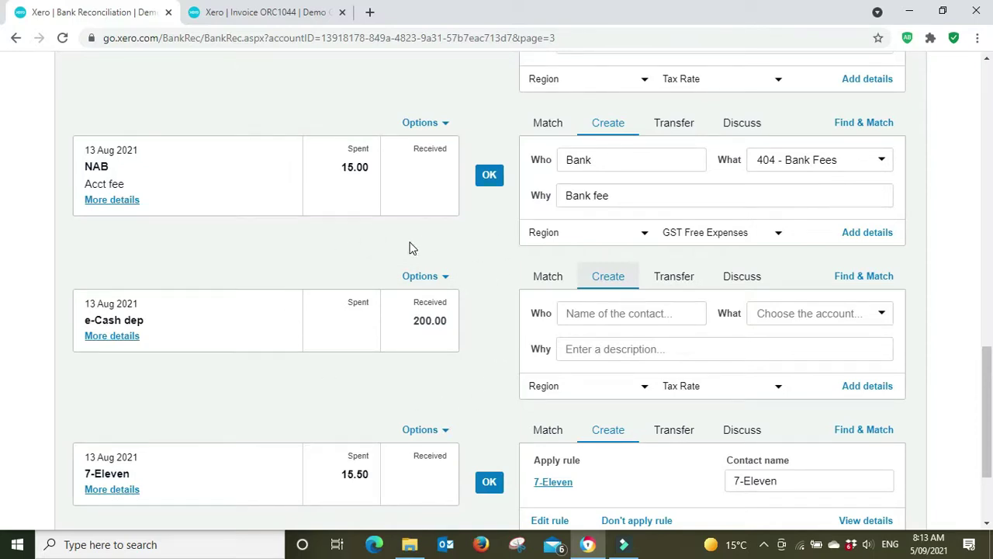
pyautogui.click(221, 8)
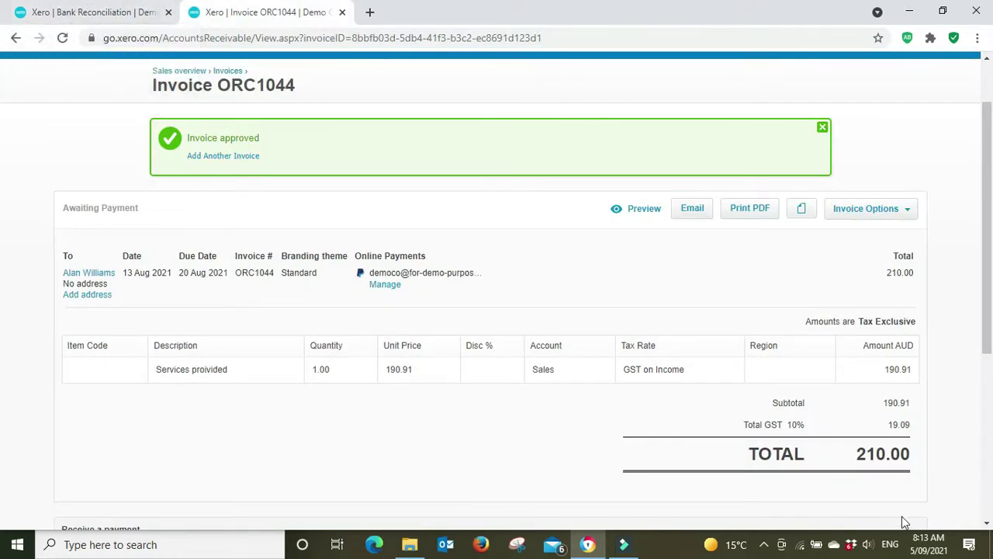
pyautogui.click(117, 11)
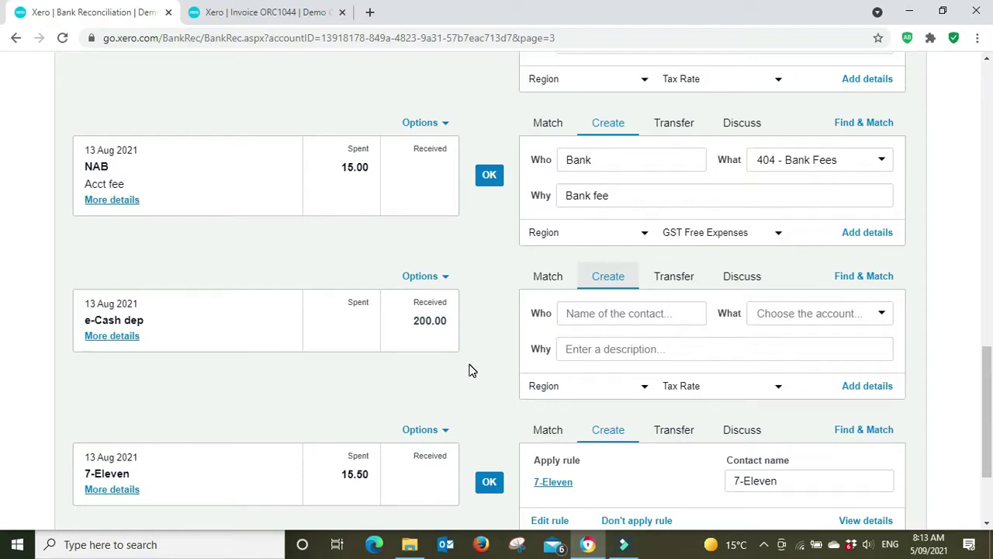
# Find & Match the e-Cash deposit by searching '1044' and ticking invoice ORC1044.
pyautogui.click(881, 279)
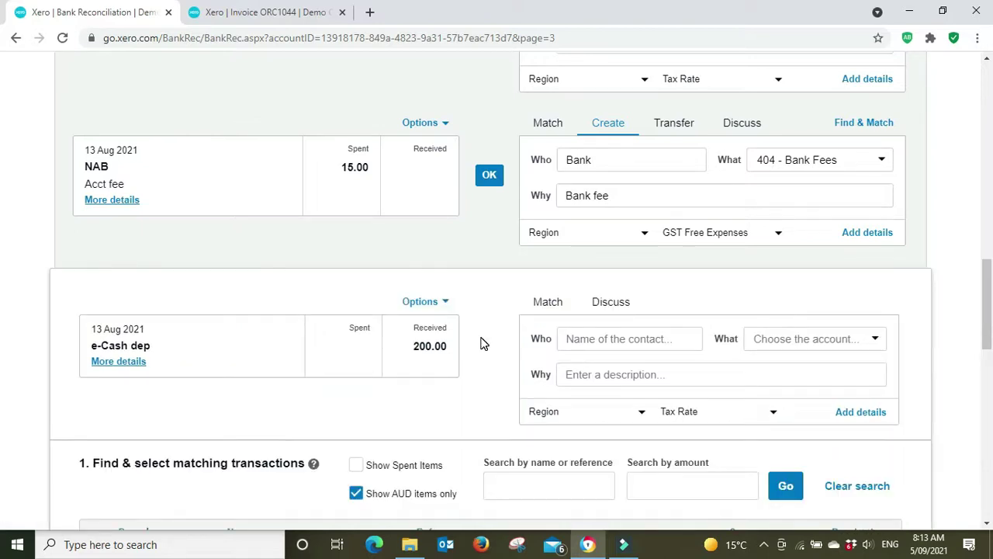
pyautogui.scroll(-3, 481, 344)
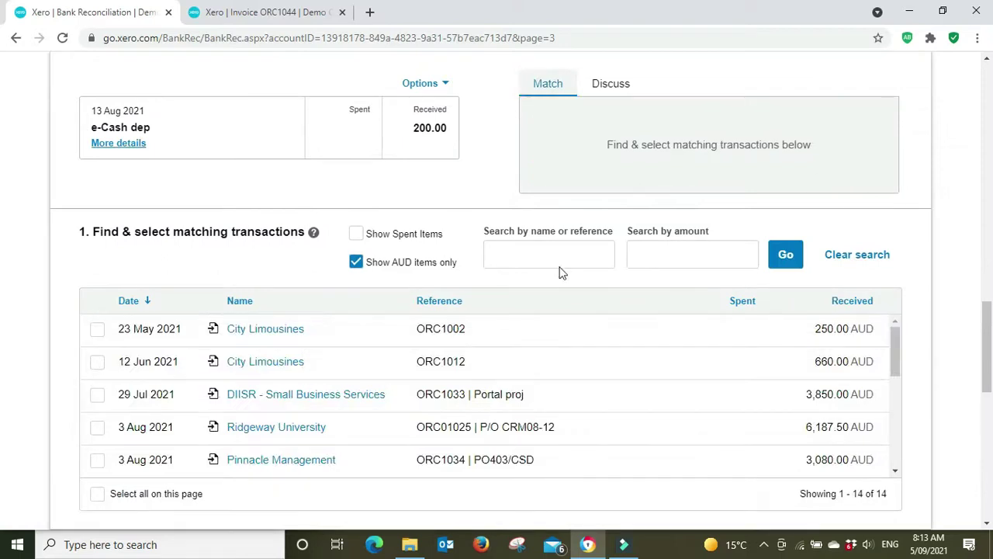
pyautogui.click(301, 10)
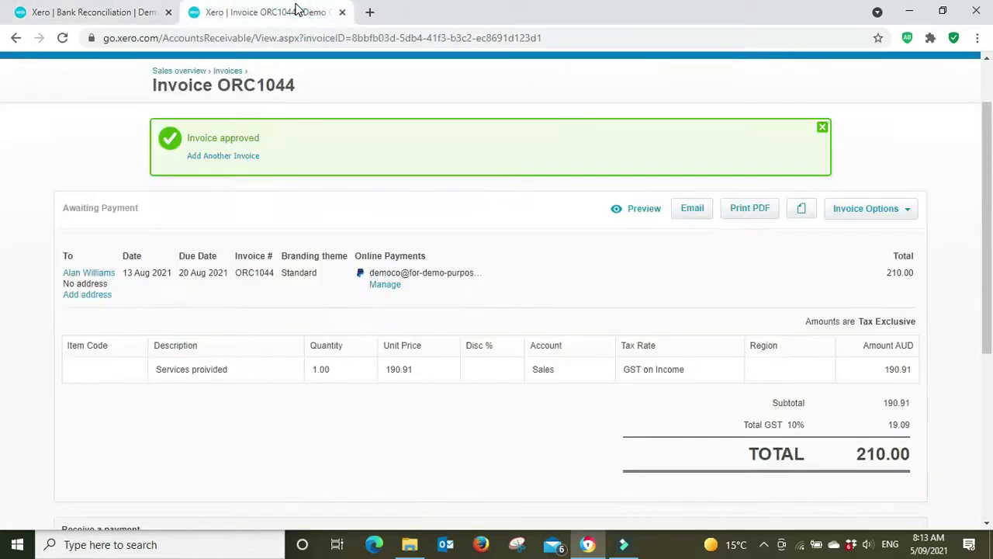
pyautogui.click(126, 9)
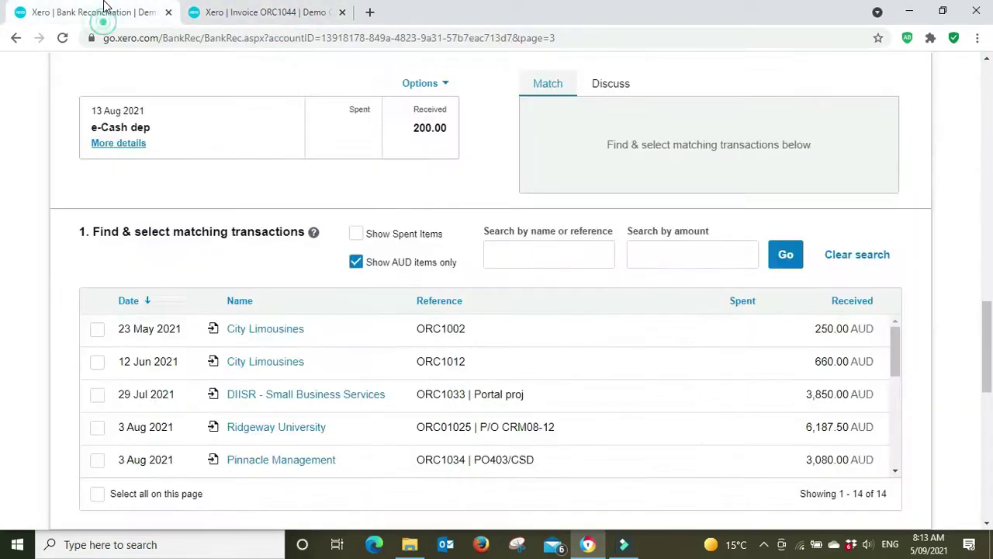
pyautogui.click(526, 256)
pyautogui.write('1044')
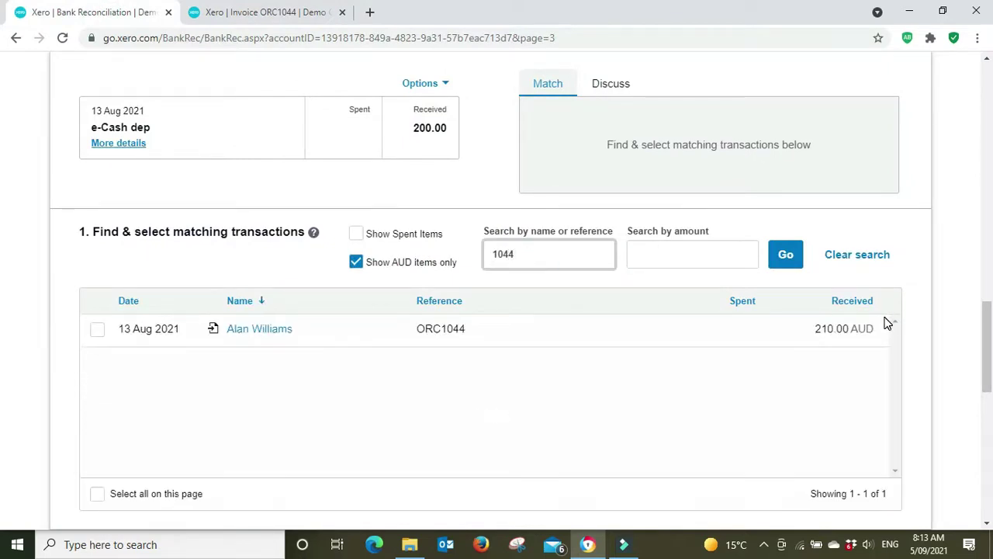
pyautogui.click(98, 331)
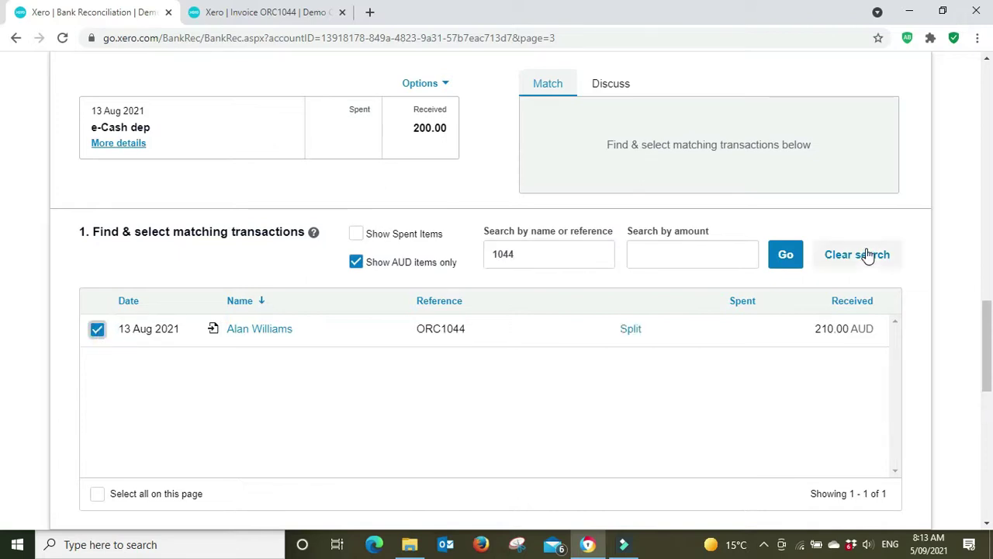
# Check the match totals against the invoice's 210.00, leaving -10.00 out.
pyautogui.scroll(5, 961, 300)
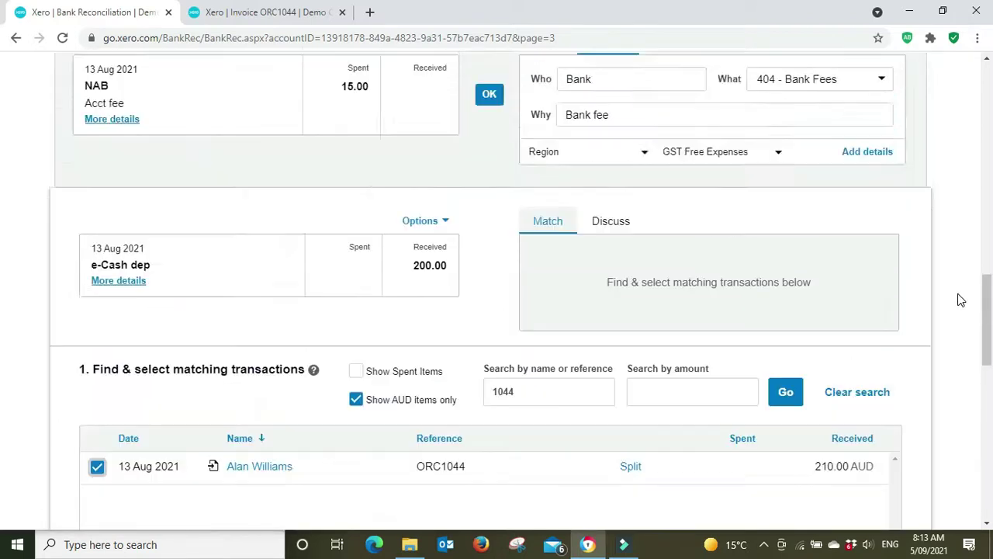
pyautogui.scroll(2, 961, 301)
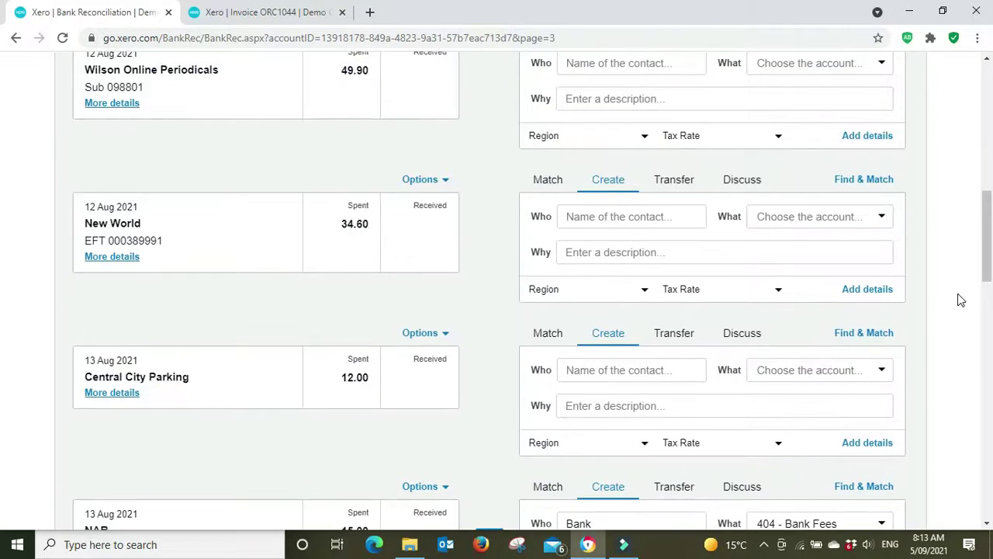
pyautogui.scroll(-4, 961, 301)
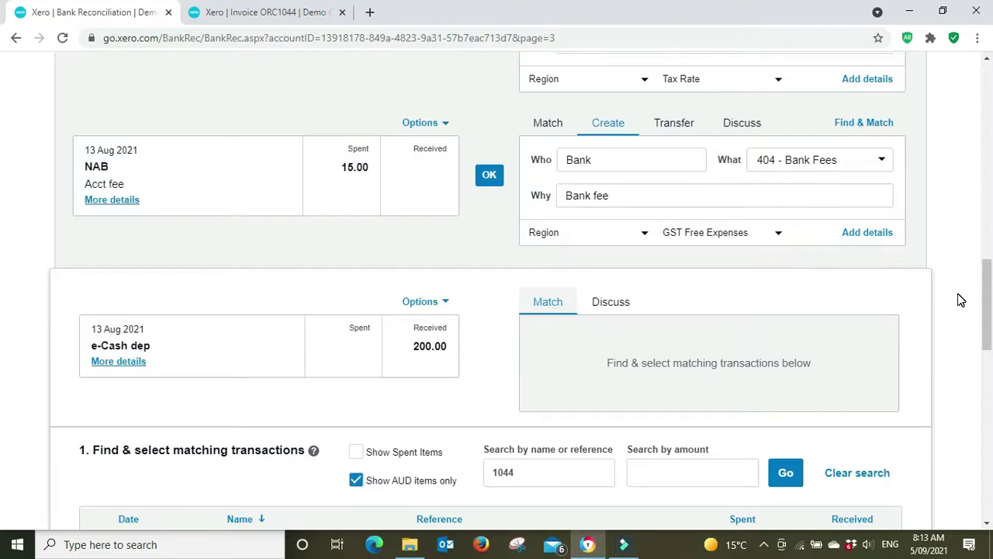
pyautogui.scroll(-1, 961, 301)
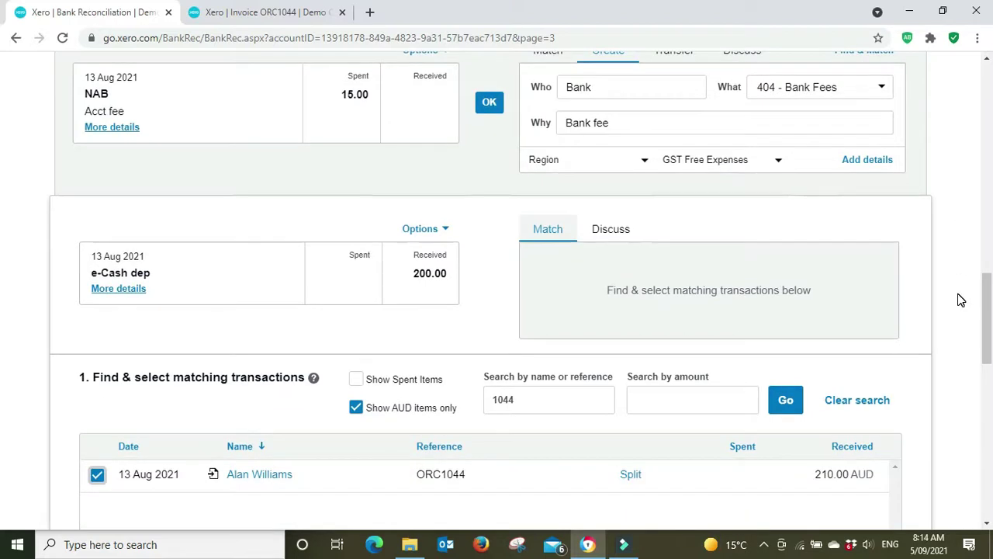
pyautogui.scroll(-2, 961, 301)
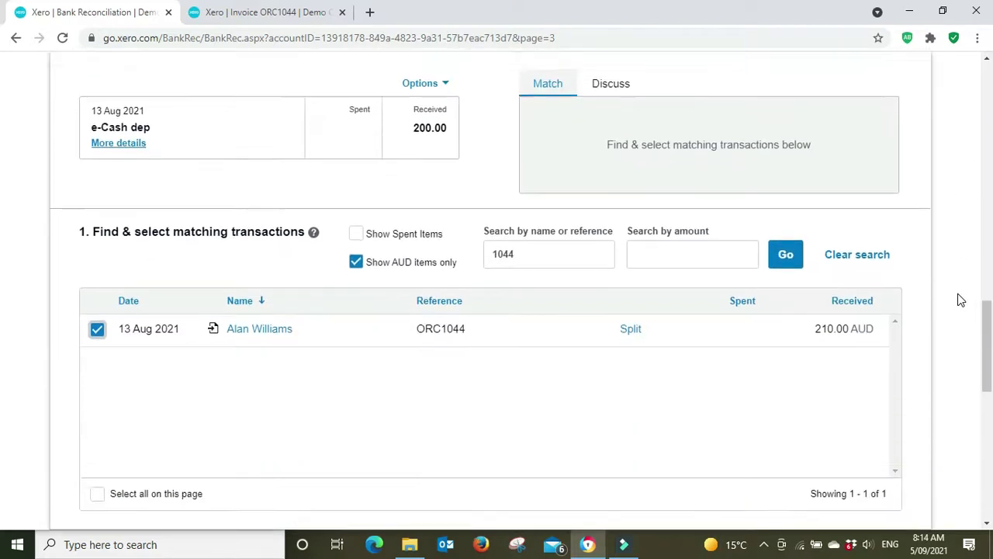
pyautogui.scroll(-2, 961, 300)
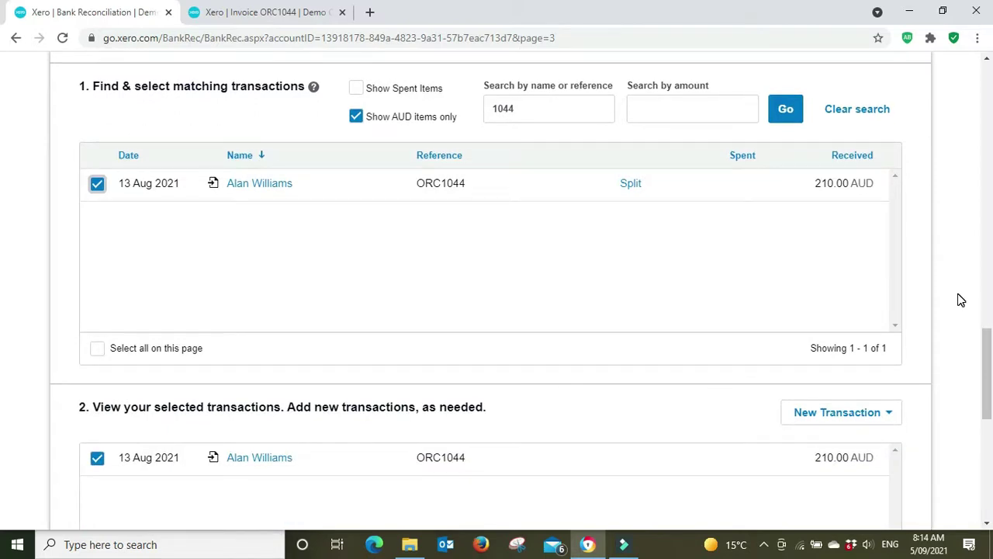
pyautogui.scroll(7, 961, 300)
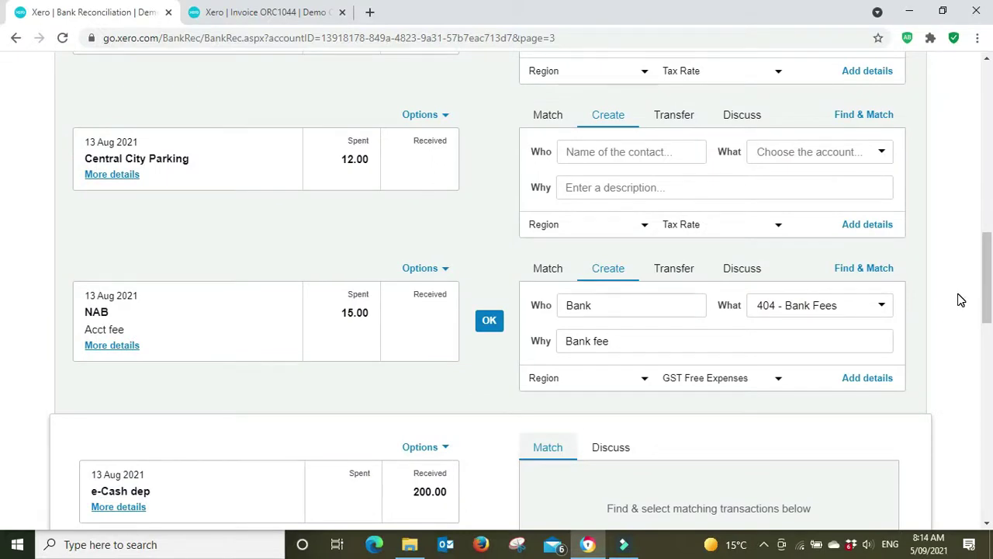
pyautogui.scroll(-8, 961, 300)
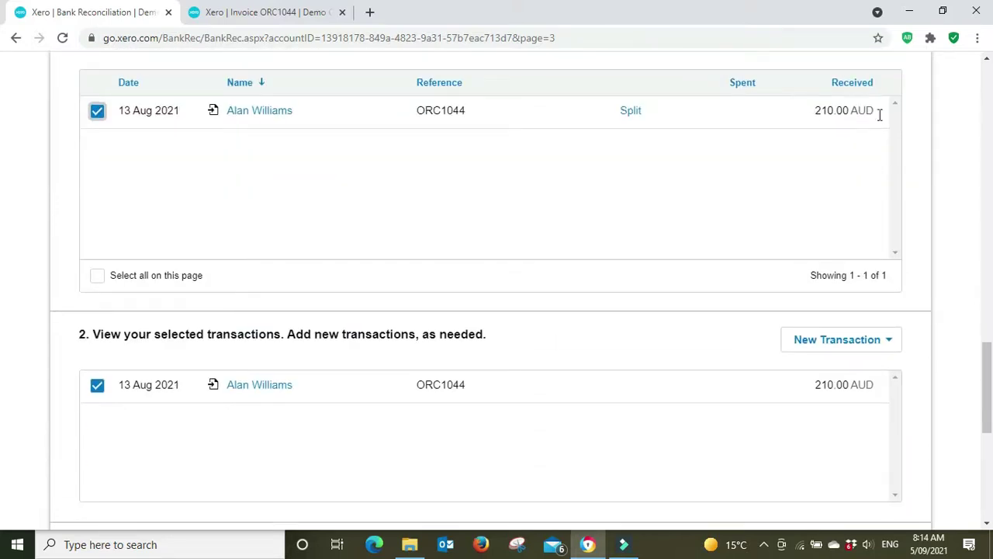
pyautogui.scroll(-3, 956, 125)
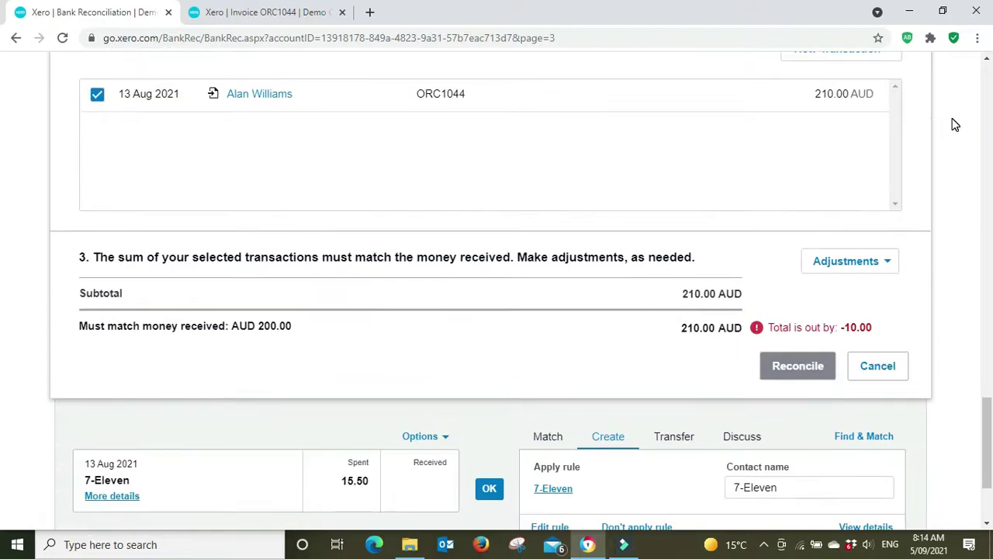
pyautogui.click(288, 9)
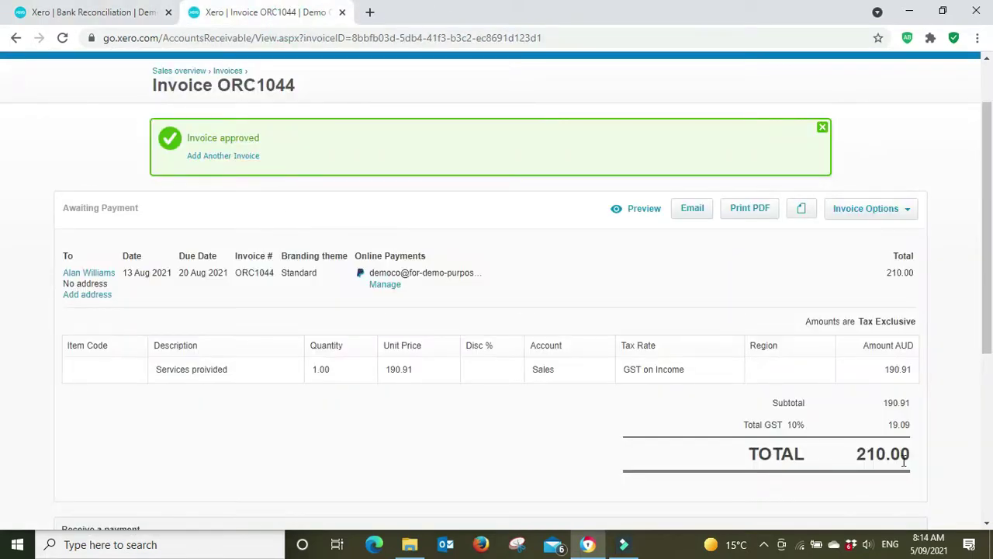
pyautogui.click(107, 21)
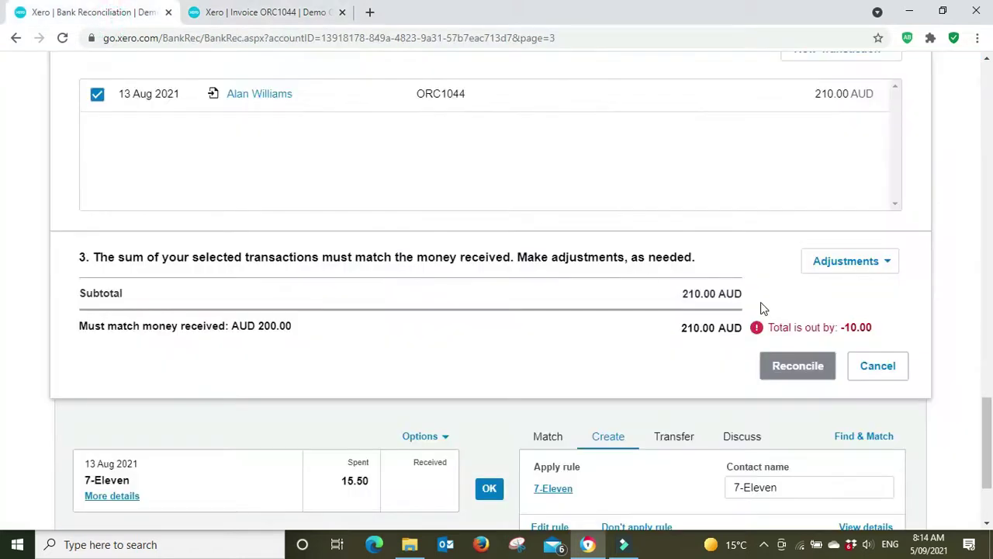
pyautogui.scroll(6, 763, 308)
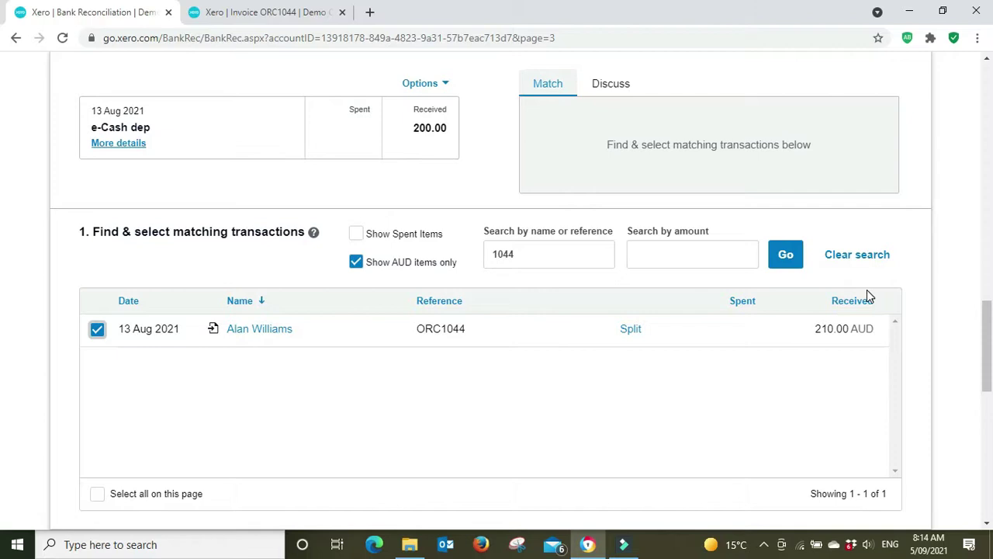
pyautogui.scroll(-7, 867, 295)
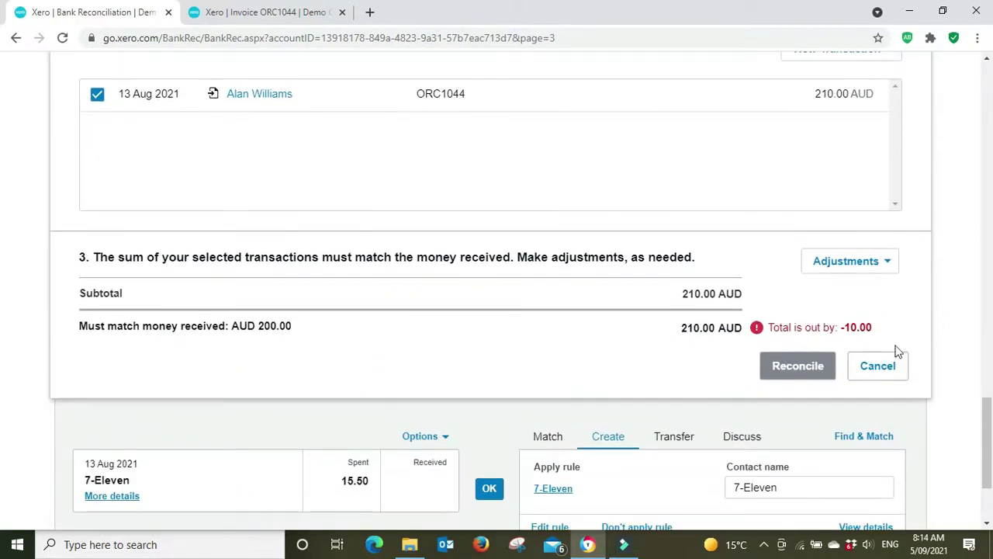
# Add a Bank Fee adjustment line described 'Paypal fees'.
pyautogui.click(889, 267)
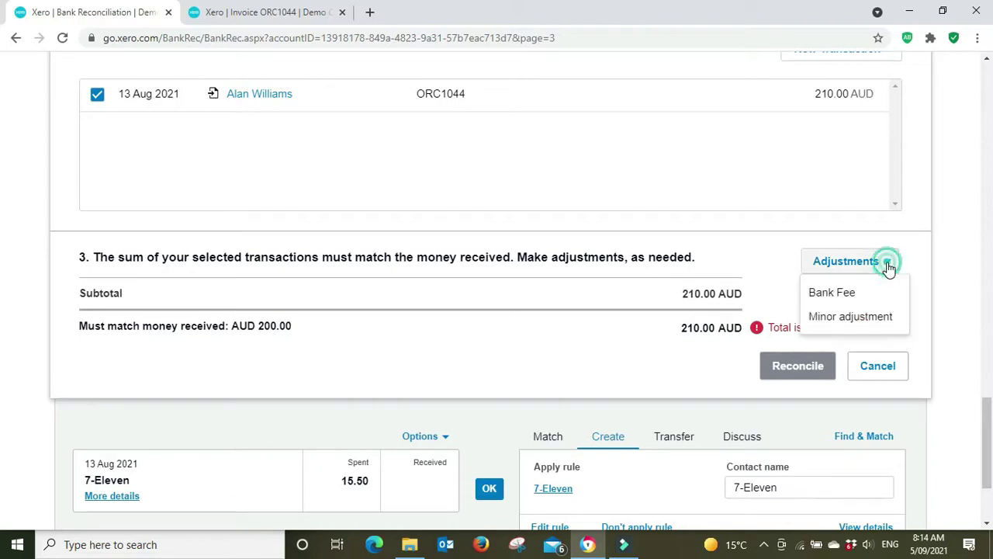
pyautogui.click(844, 294)
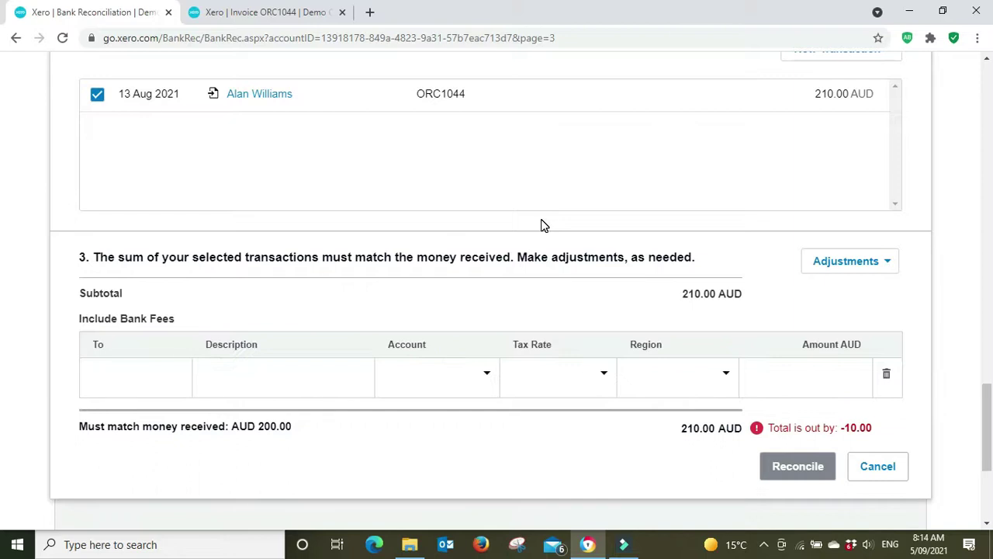
pyautogui.scroll(-2, 540, 224)
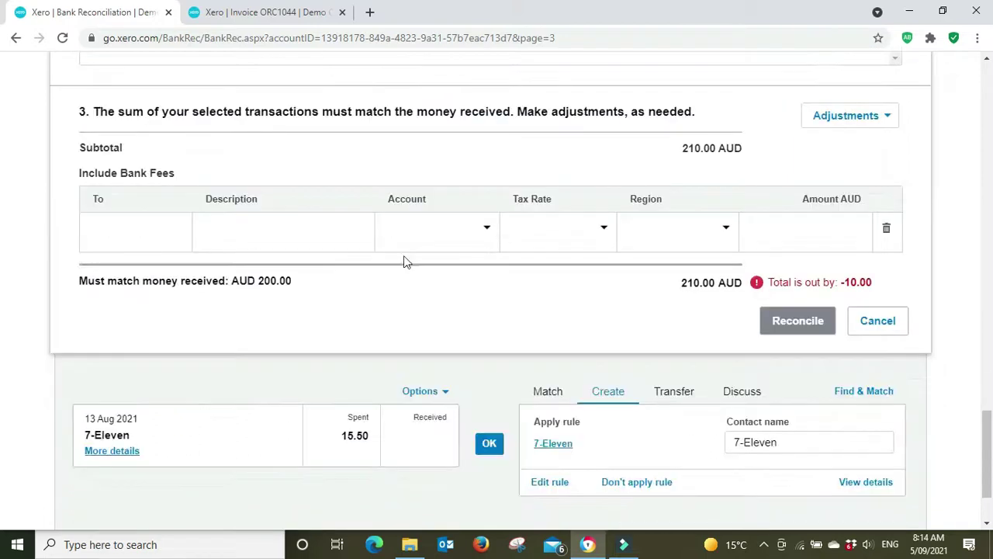
pyautogui.click(248, 225)
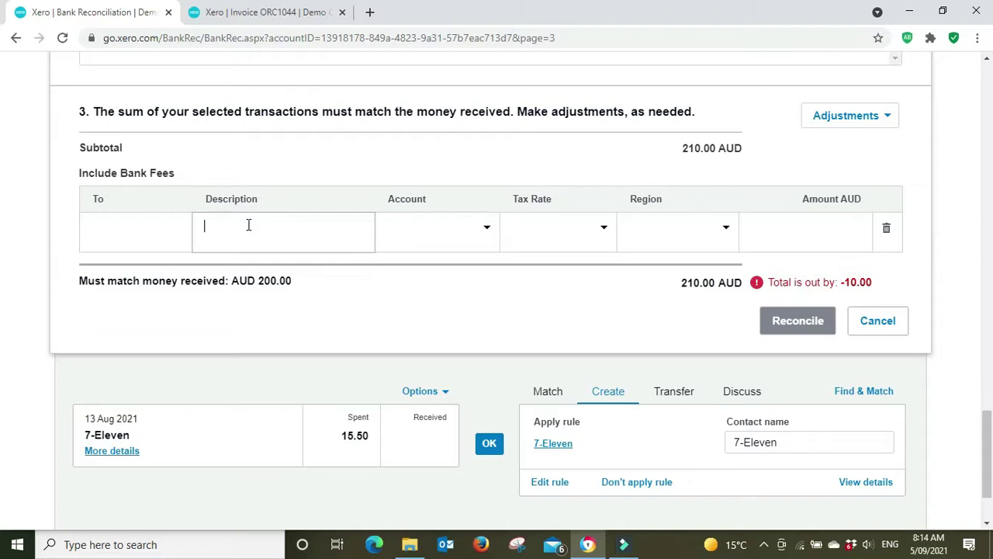
pyautogui.write('Pay')
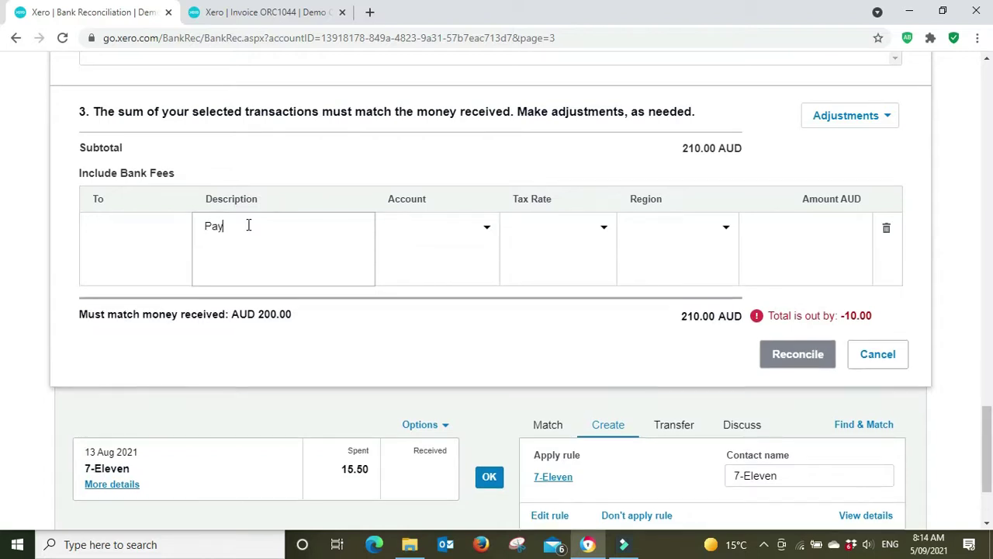
pyautogui.write('pal fees')
# Code the Paypal fees line to 404 - Bank Fees with an amount of 10.
pyautogui.press('Tab')
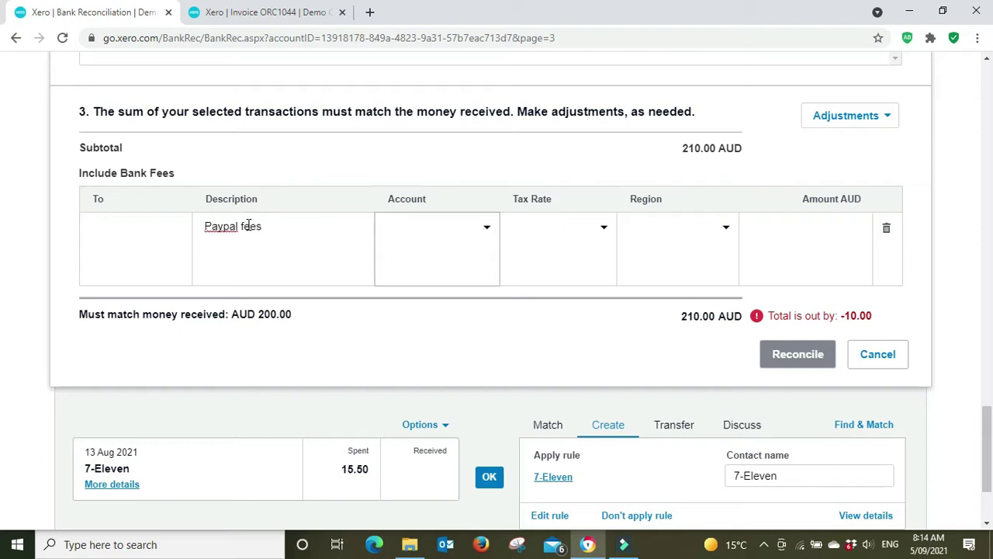
pyautogui.write('bank')
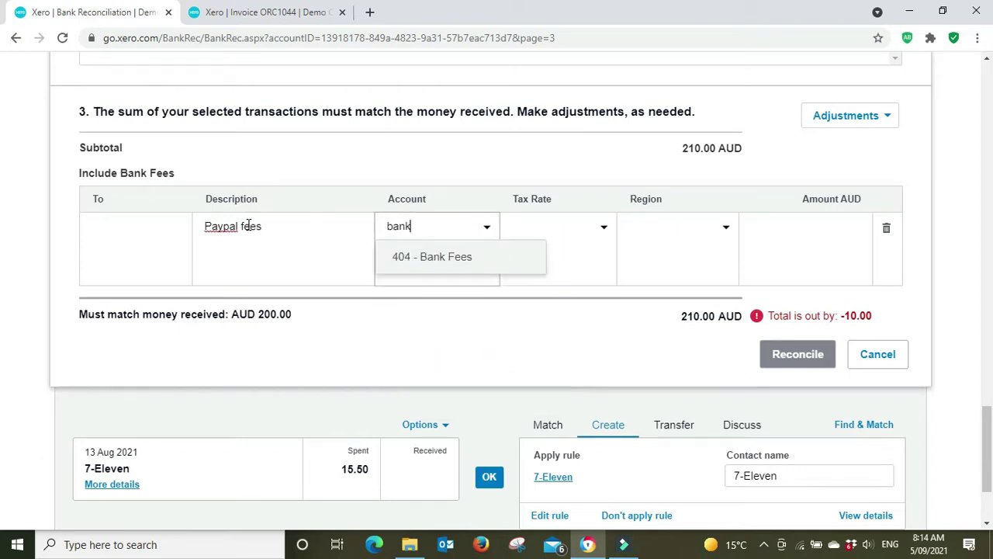
pyautogui.click(457, 258)
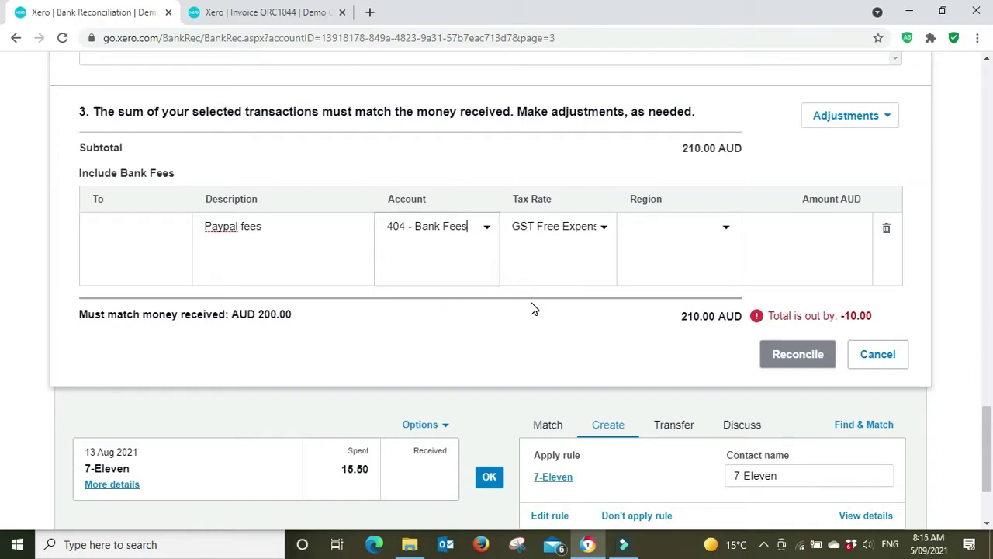
pyautogui.click(952, 229)
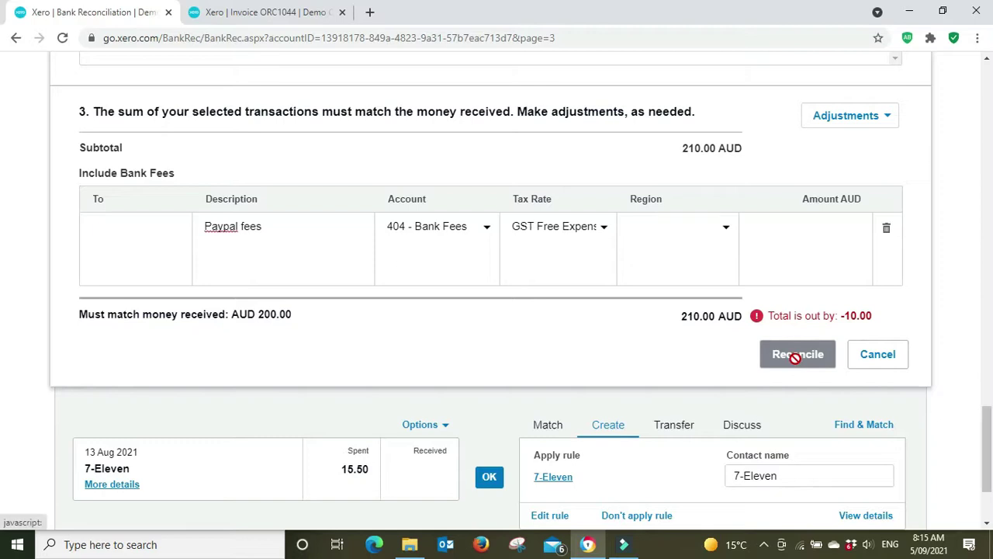
pyautogui.click(790, 226)
pyautogui.write('1')
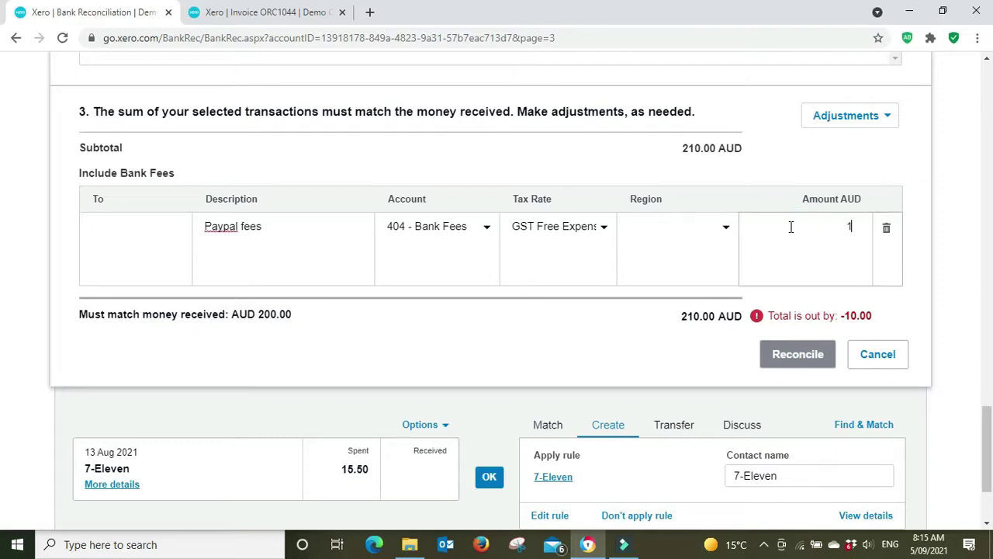
pyautogui.write('0')
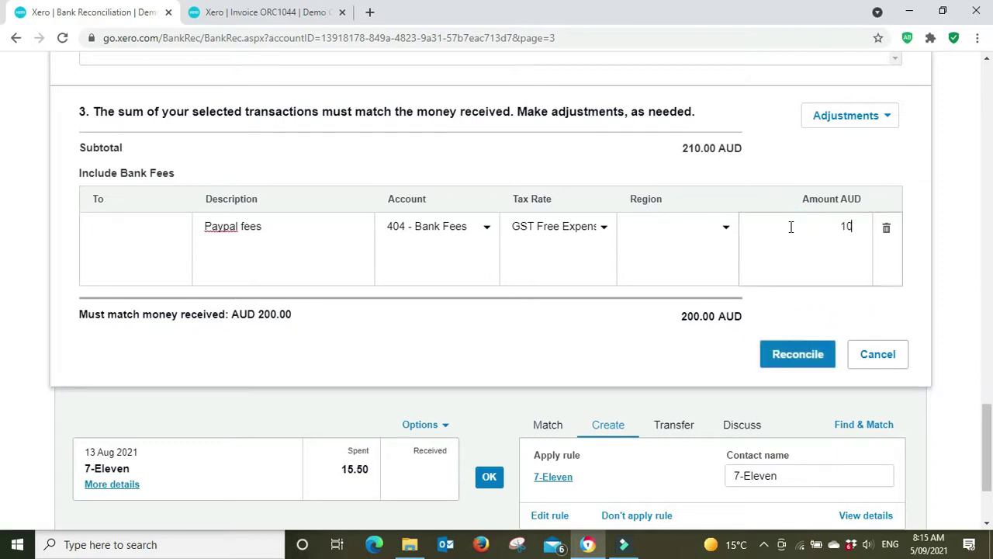
pyautogui.click(952, 194)
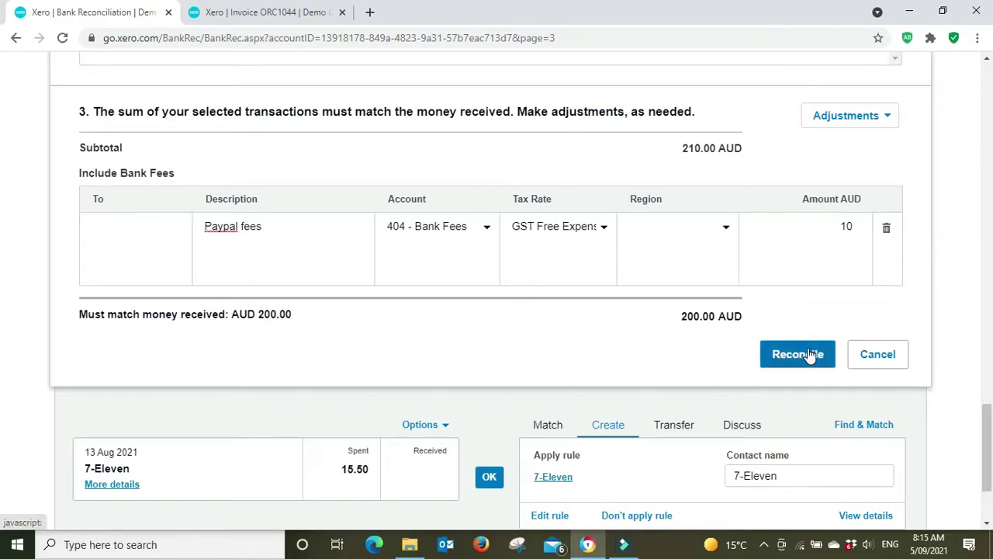
pyautogui.click(885, 356)
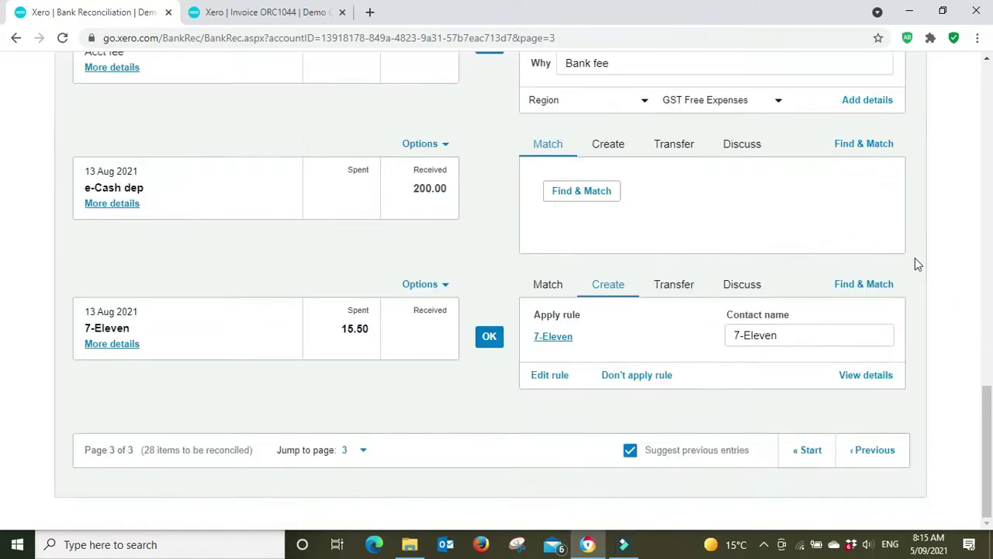
pyautogui.click(271, 10)
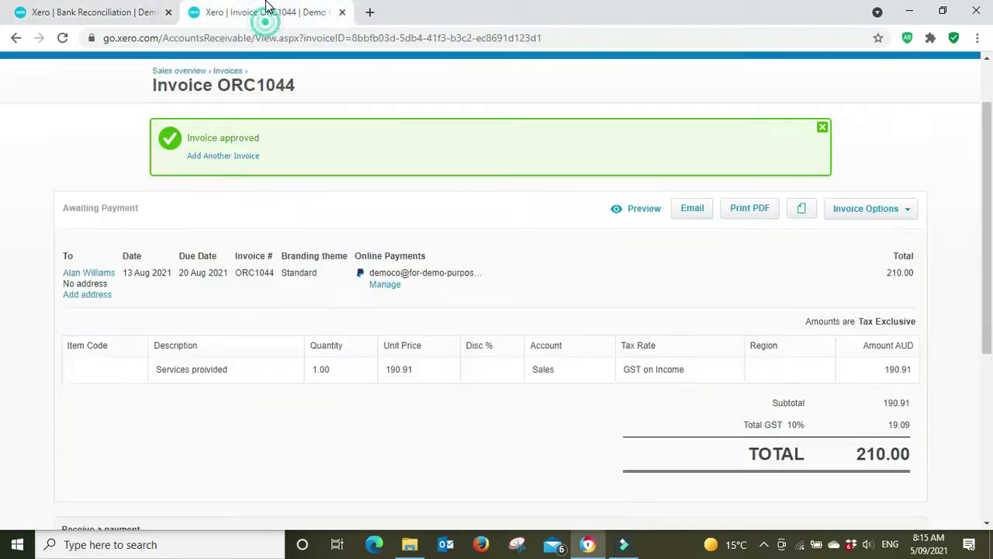
pyautogui.click(120, 8)
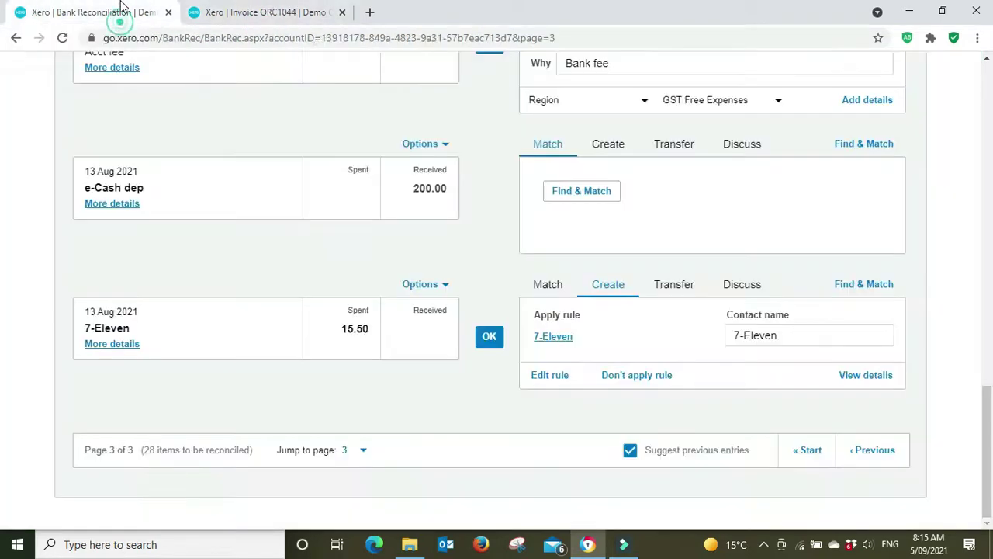
# Begin a Create entry for the e-Cash deposit with the invoice's customer as the contact.
pyautogui.click(607, 150)
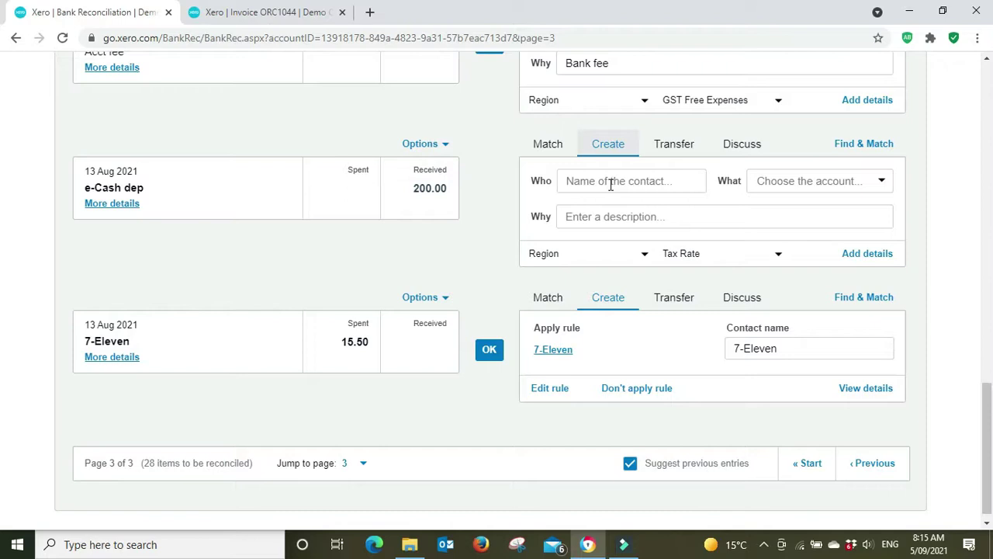
pyautogui.click(611, 184)
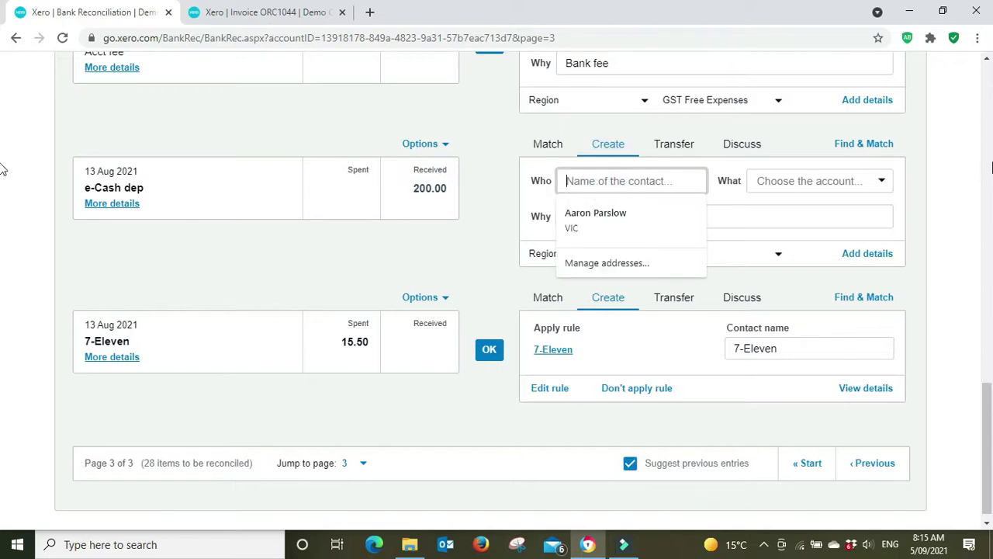
pyautogui.write('AL')
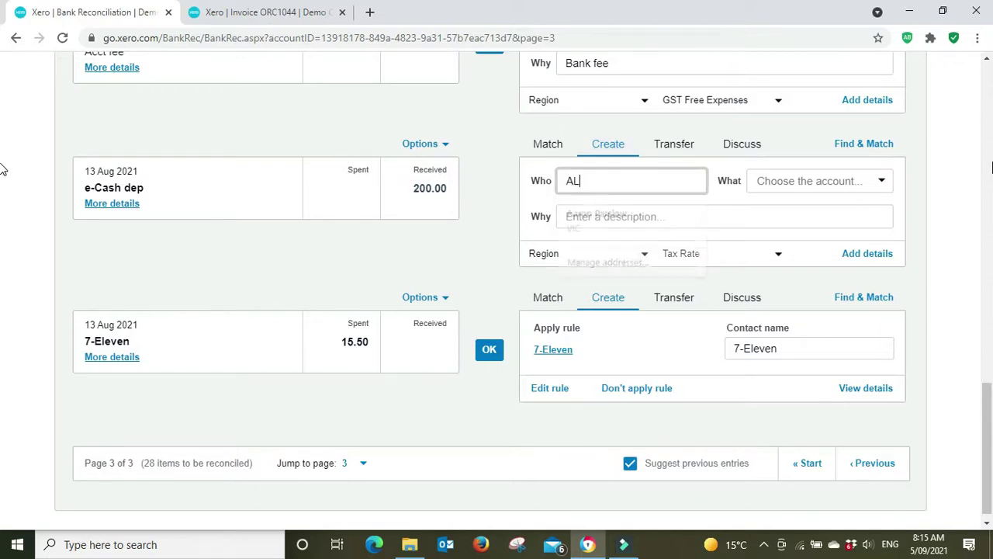
pyautogui.write('an')
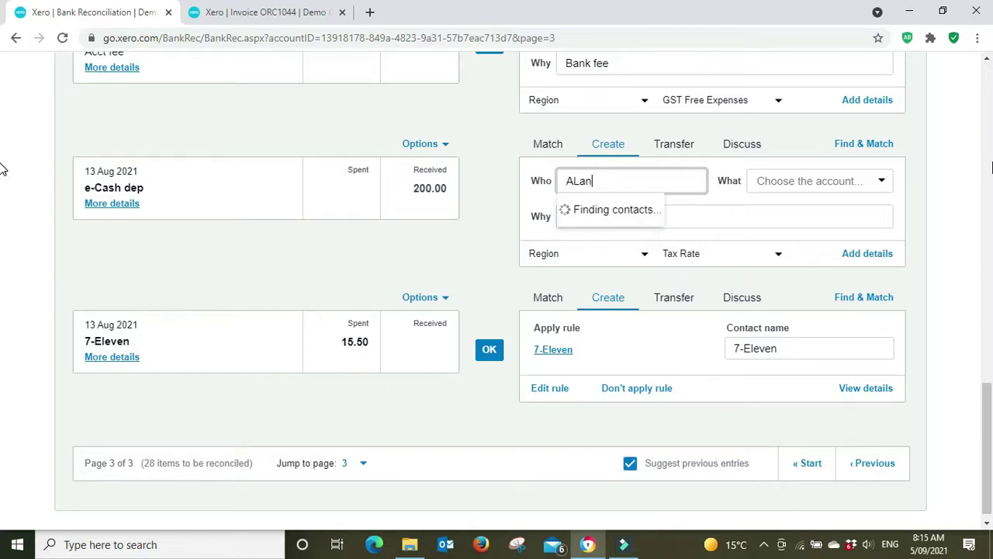
pyautogui.click(614, 217)
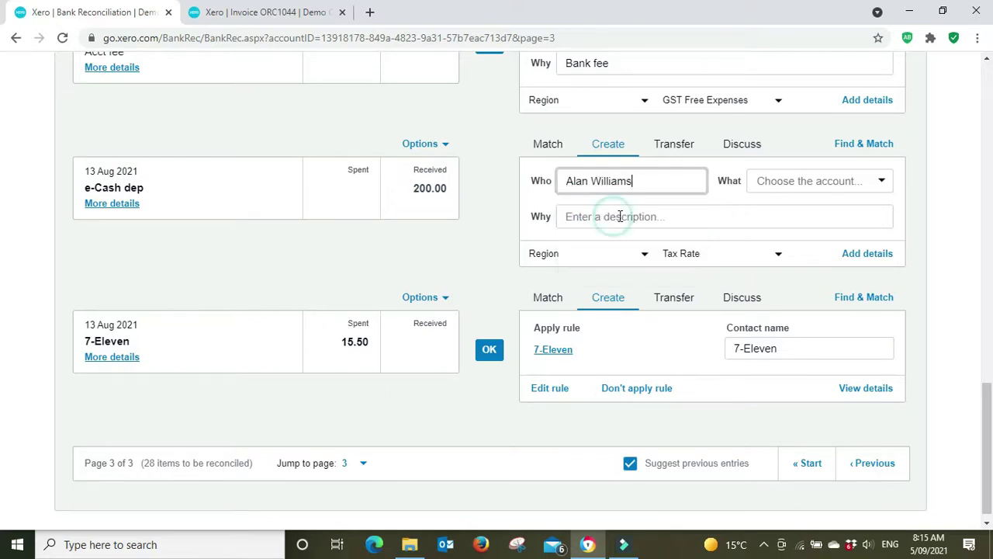
pyautogui.click(818, 184)
# Set the deposit's account to 200 - Sales, giving it GST on Income.
pyautogui.click(280, 11)
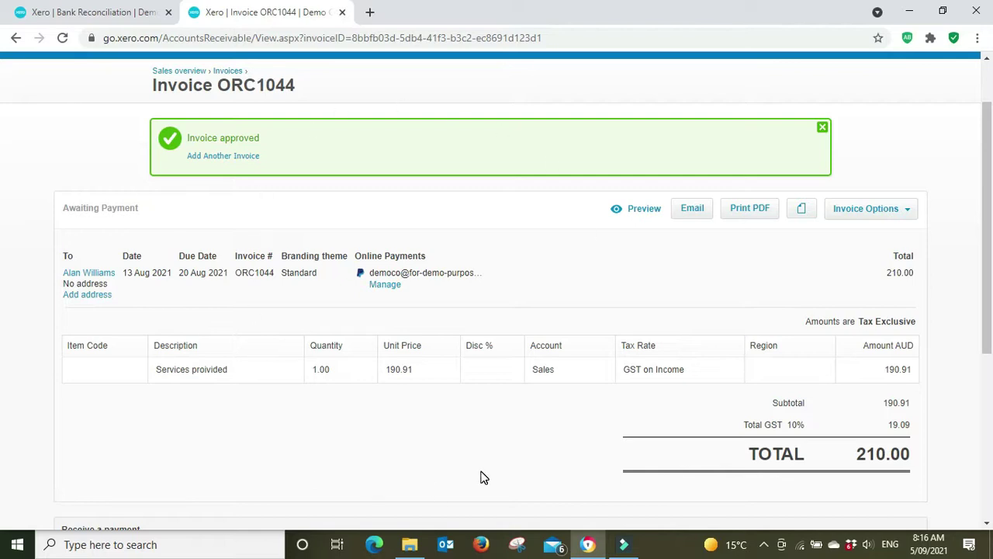
pyautogui.click(91, 10)
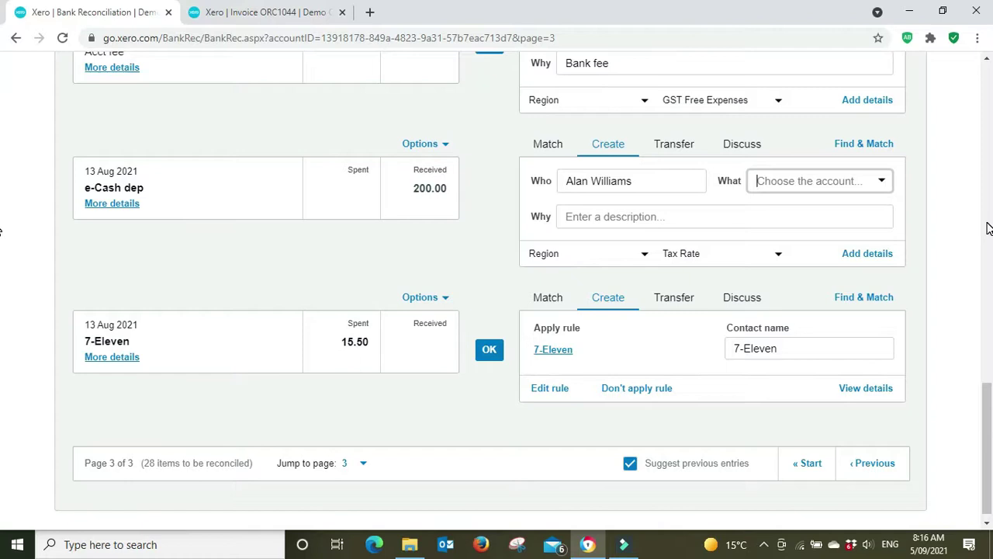
pyautogui.write('4')
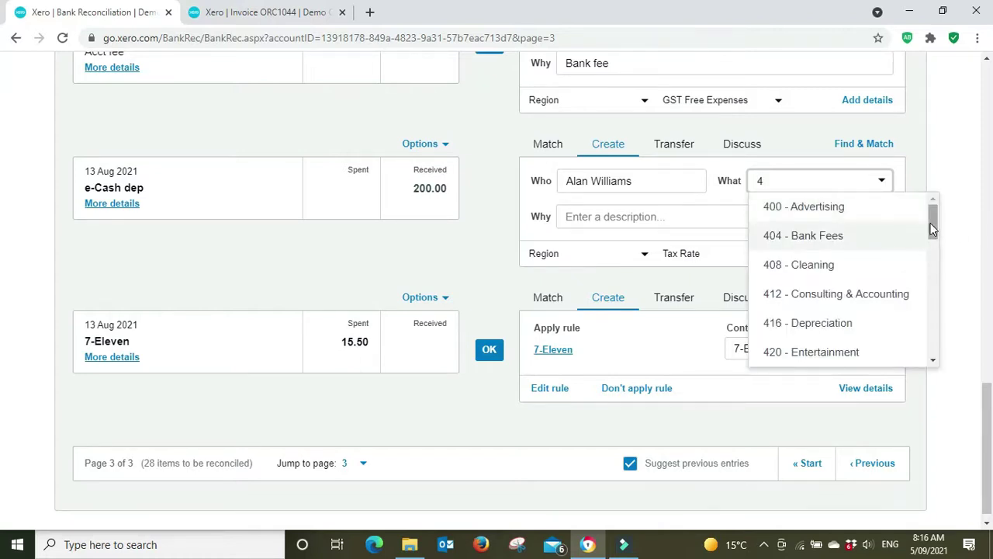
pyautogui.scroll(-3, 933, 229)
pyautogui.click(820, 186)
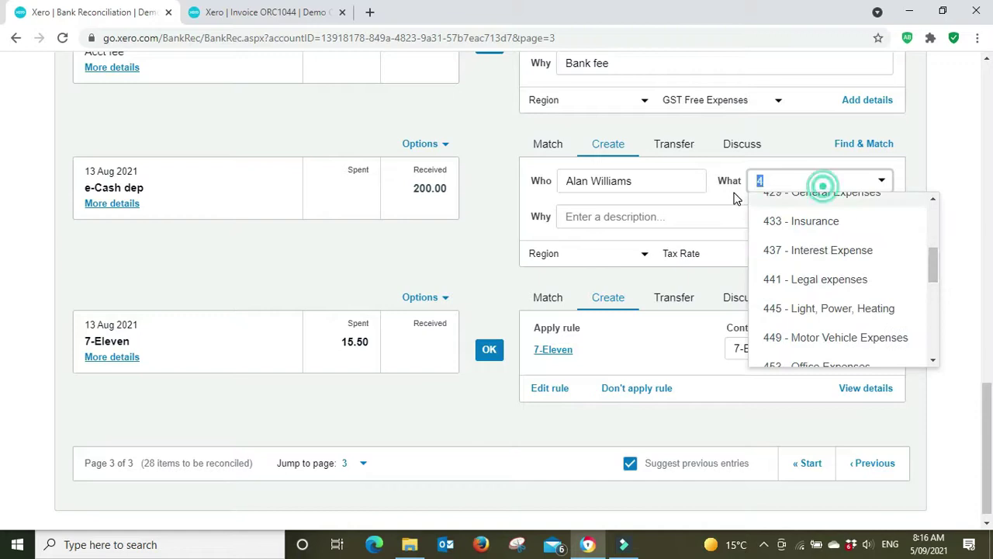
pyautogui.press('BackSpace')
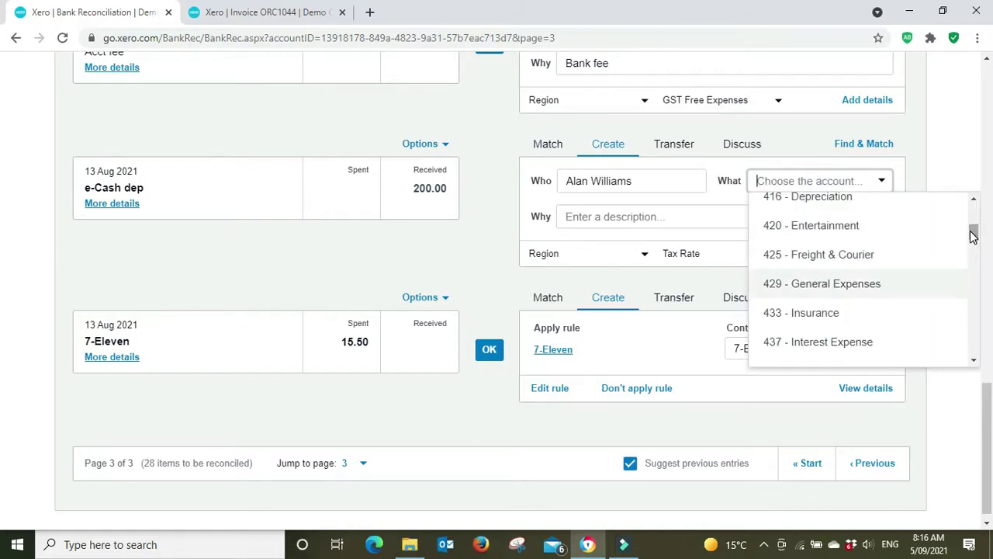
pyautogui.scroll(3, 973, 237)
pyautogui.scroll(-8, 973, 236)
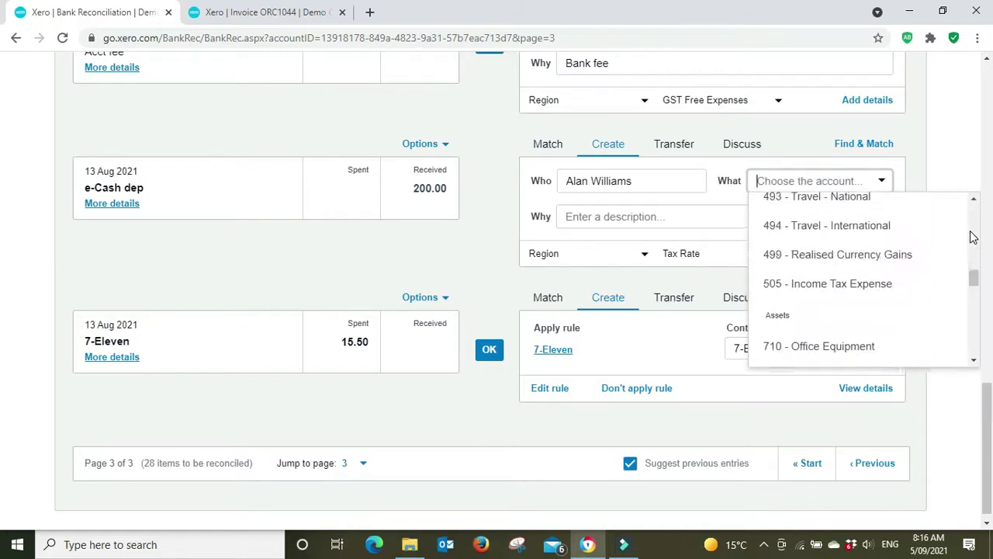
pyautogui.scroll(-8, 973, 236)
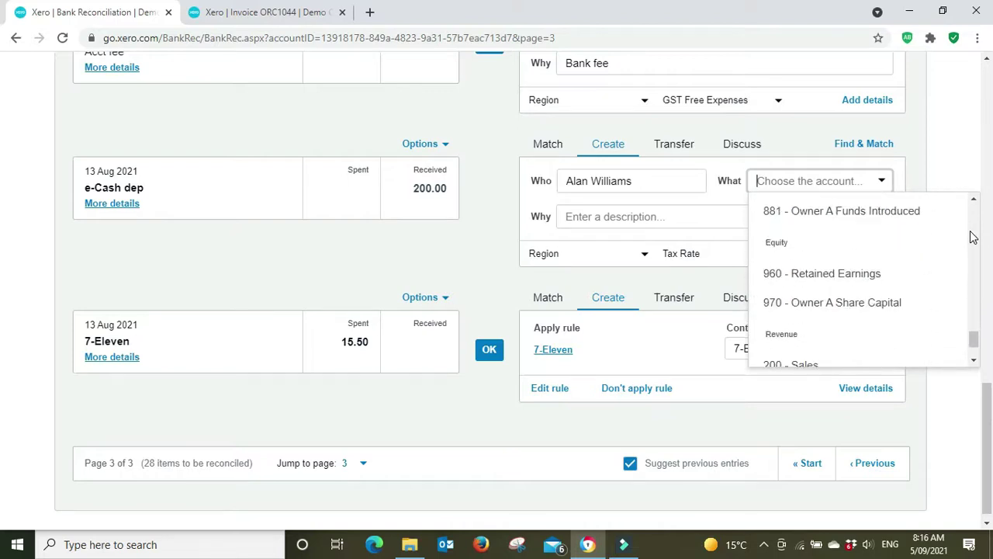
pyautogui.scroll(-4, 973, 236)
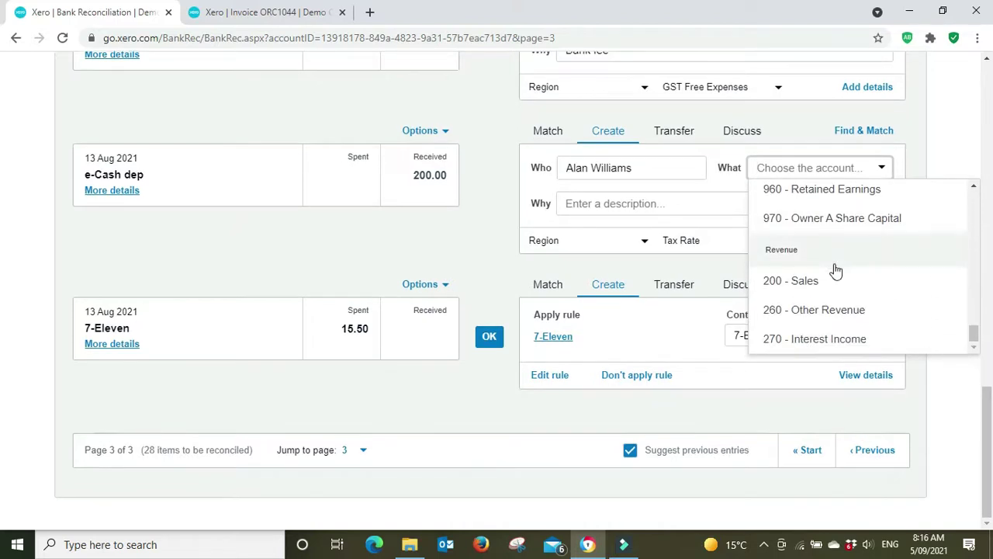
pyautogui.click(819, 287)
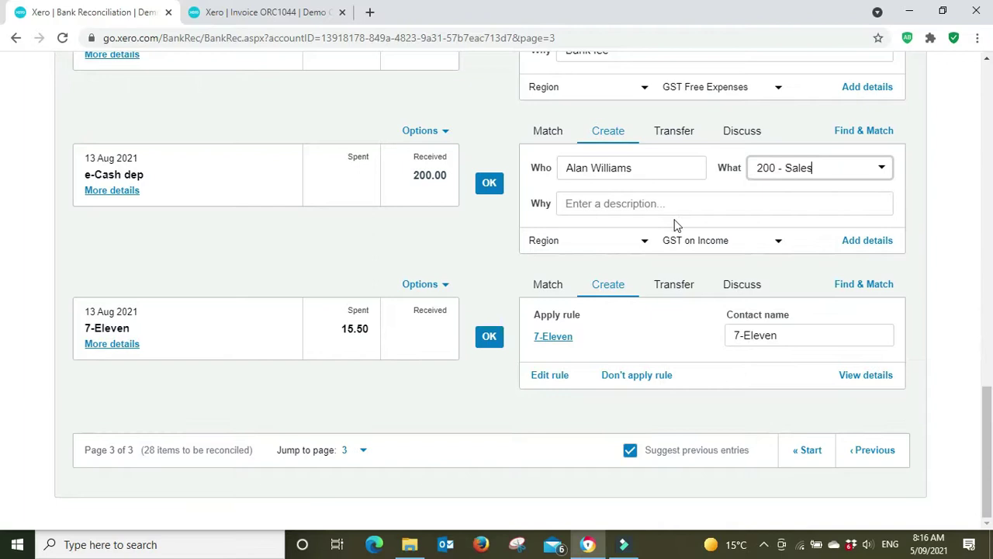
pyautogui.click(652, 204)
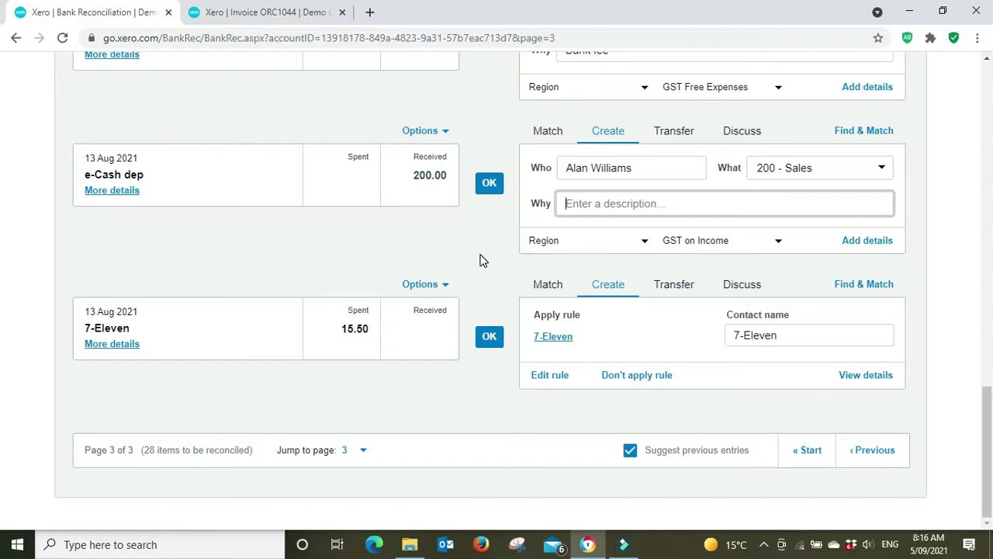
pyautogui.click(230, 9)
pyautogui.click(111, 9)
# Open the deposit's full details and set the Sales line unit price to 210.
pyautogui.click(879, 241)
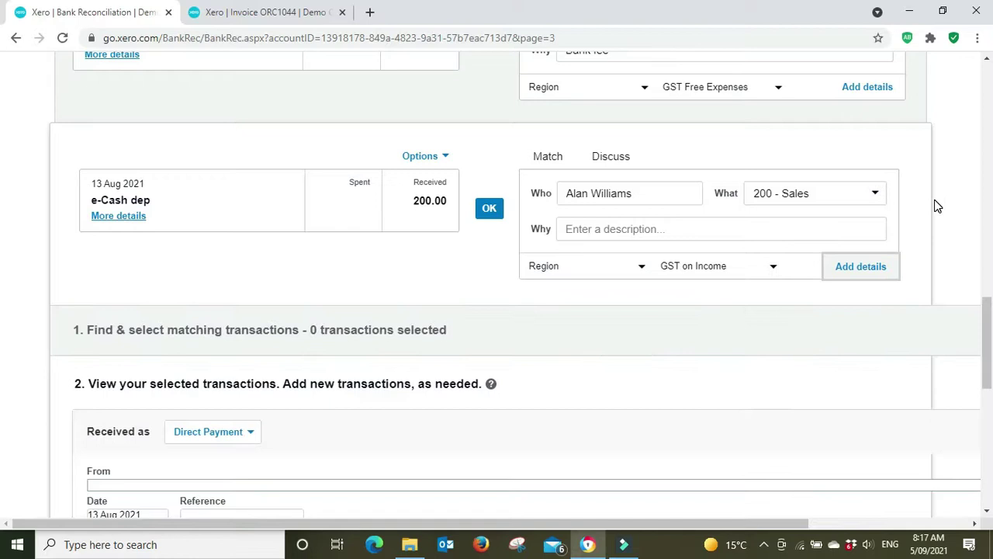
pyautogui.scroll(-3, 935, 205)
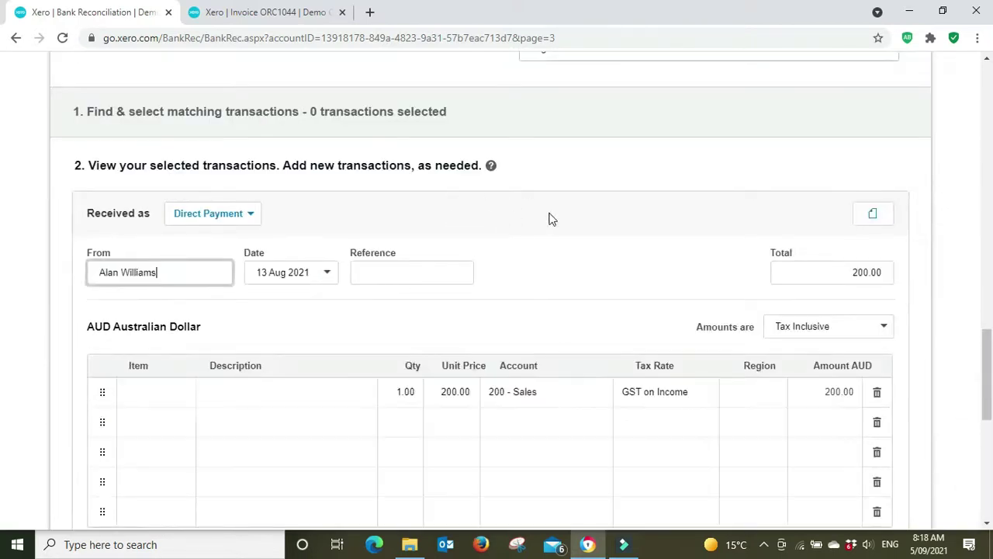
pyautogui.scroll(-2, 612, 160)
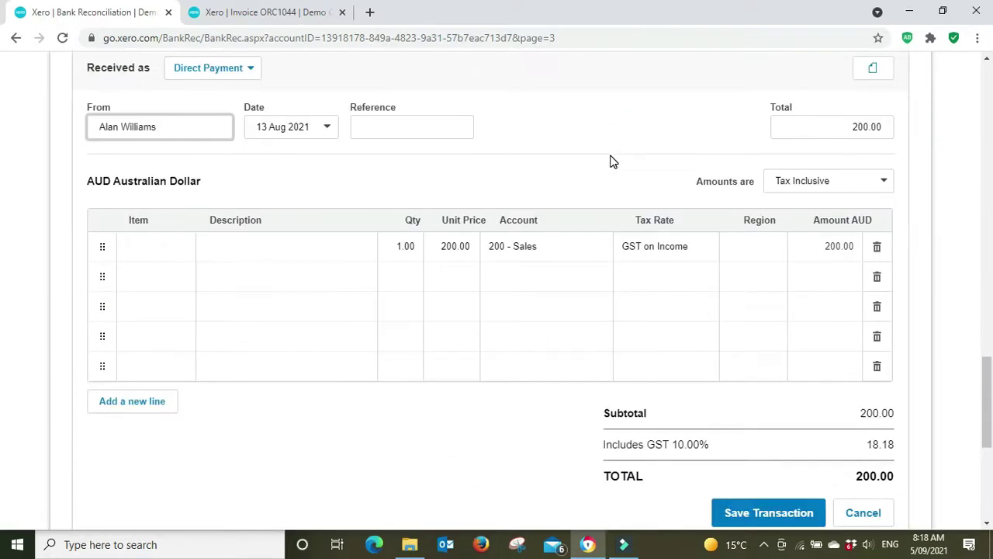
pyautogui.click(458, 247)
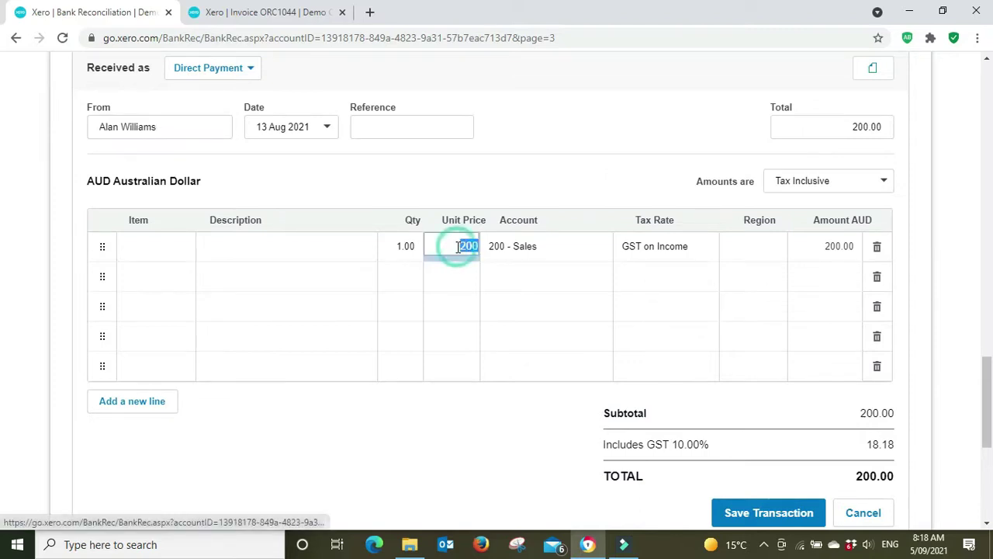
pyautogui.write('210')
pyautogui.press('Tab')
# Add a second line: quantity 1, unit price -10, account 404 - Bank Fees.
pyautogui.click(405, 275)
pyautogui.write('1')
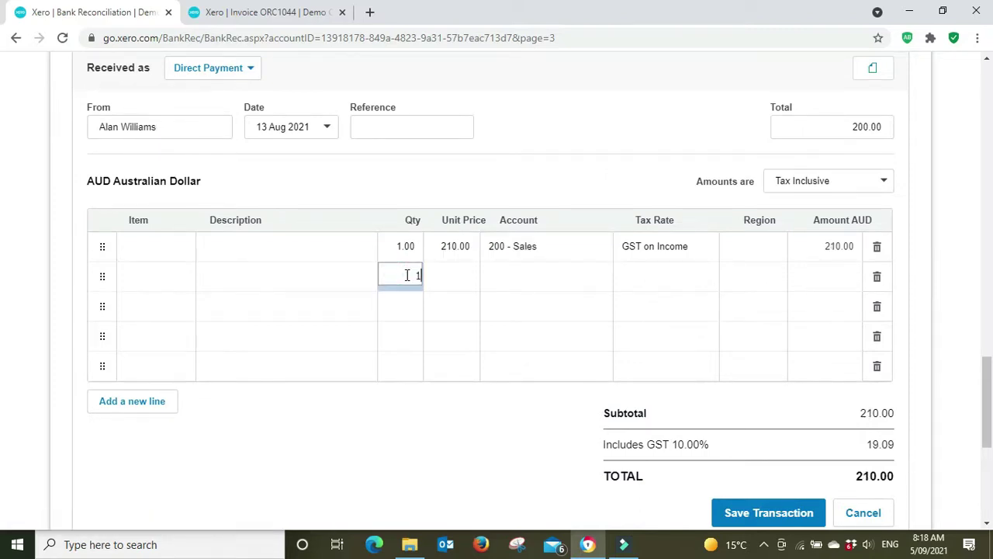
pyautogui.press('Tab')
pyautogui.write('-10')
pyautogui.press('Tab')
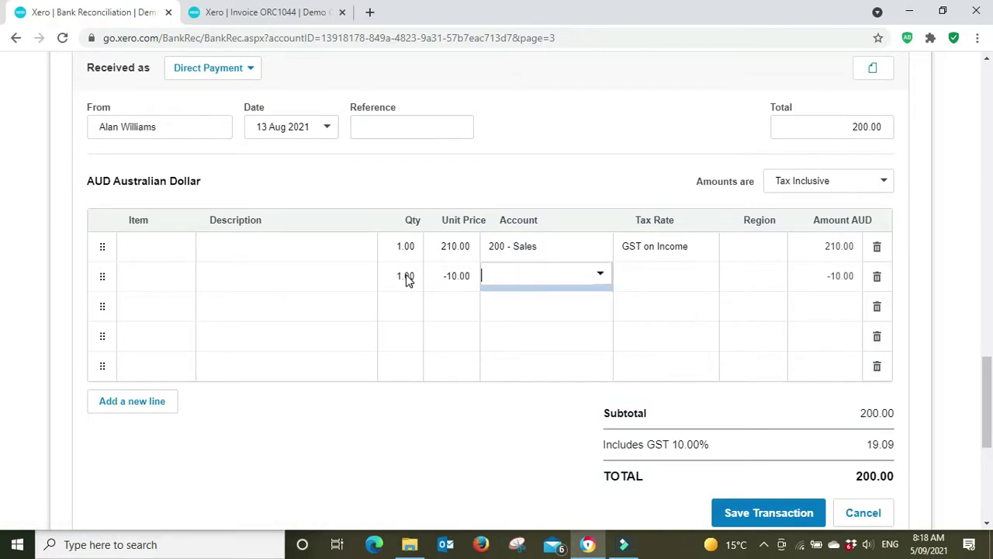
pyautogui.write('bank')
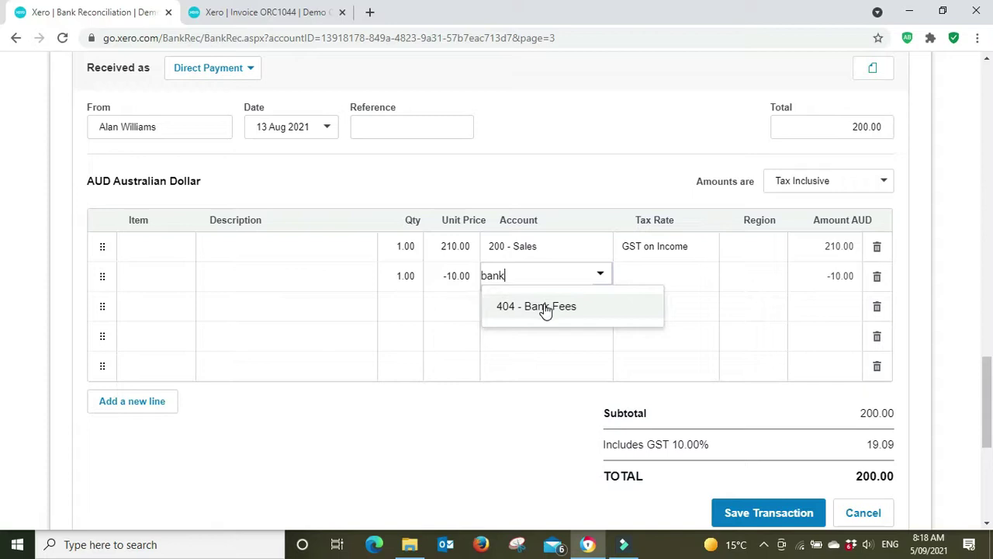
pyautogui.click(545, 307)
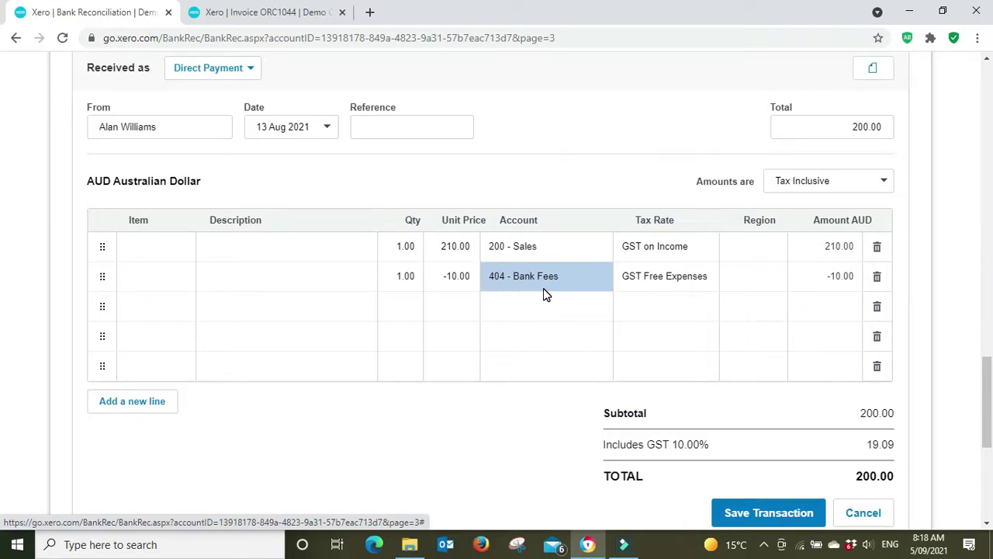
pyautogui.click(683, 276)
pyautogui.click(718, 278)
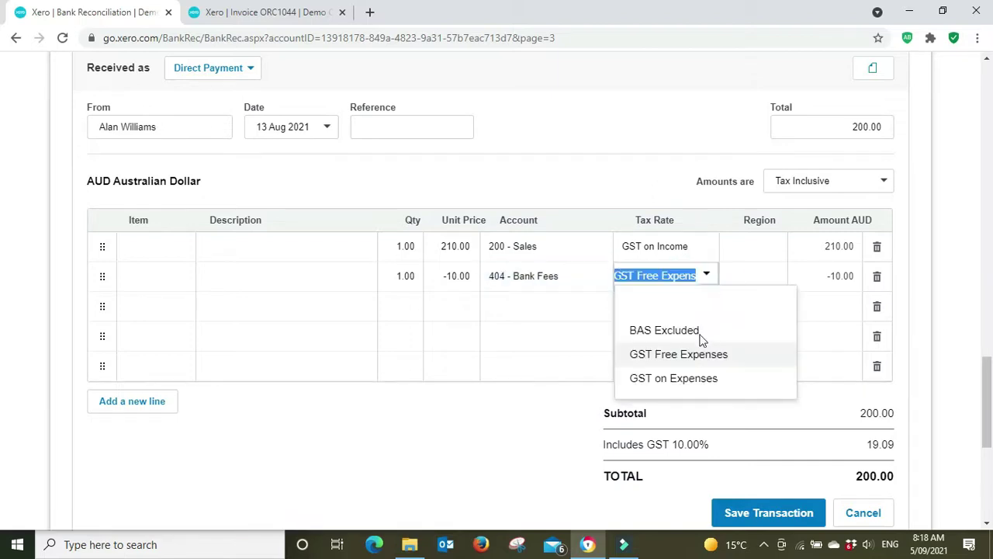
pyautogui.click(705, 376)
pyautogui.click(710, 274)
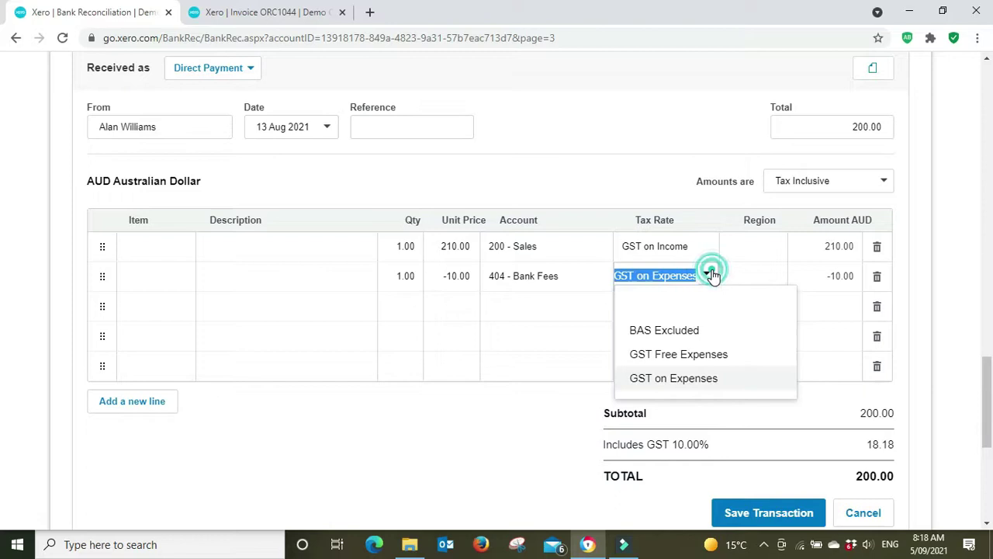
pyautogui.click(687, 354)
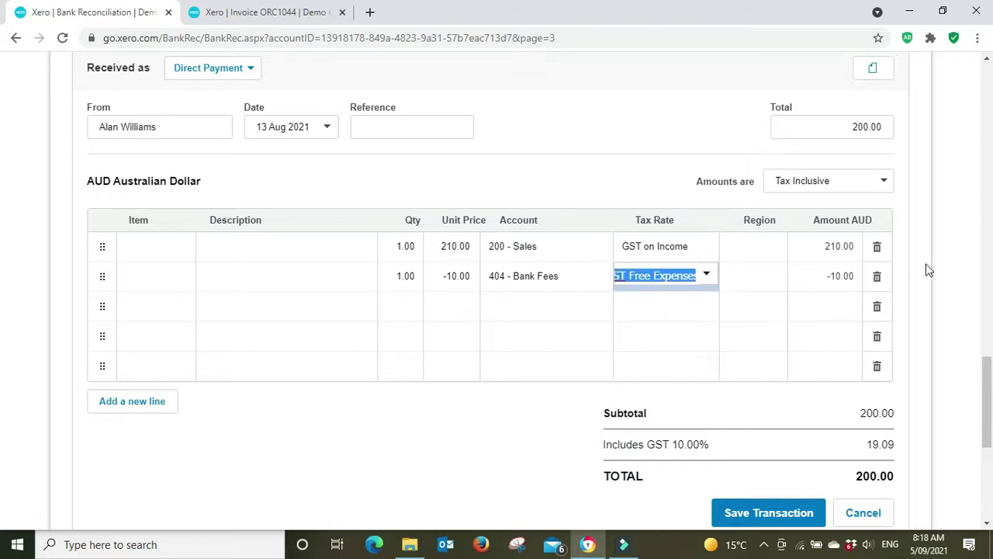
pyautogui.click(964, 238)
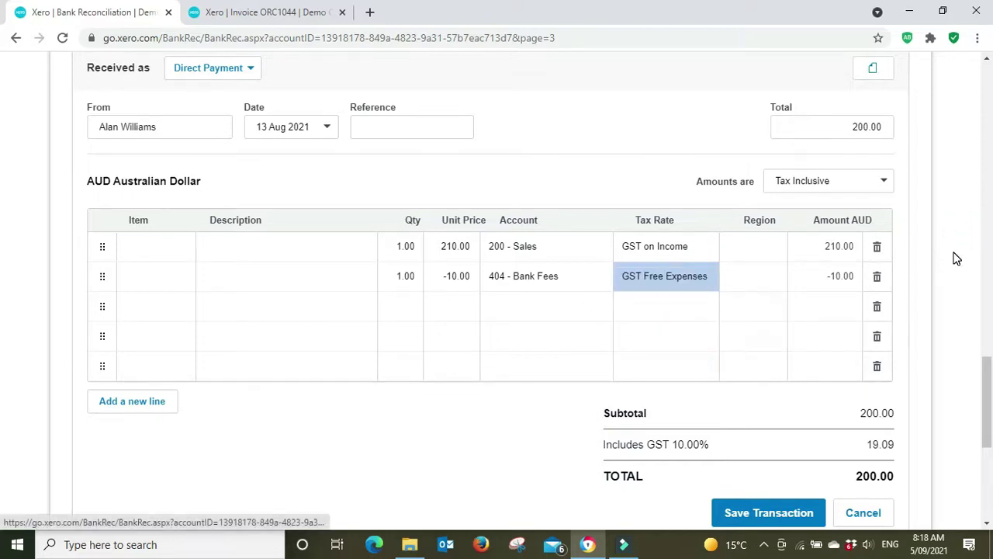
pyautogui.scroll(-1, 950, 264)
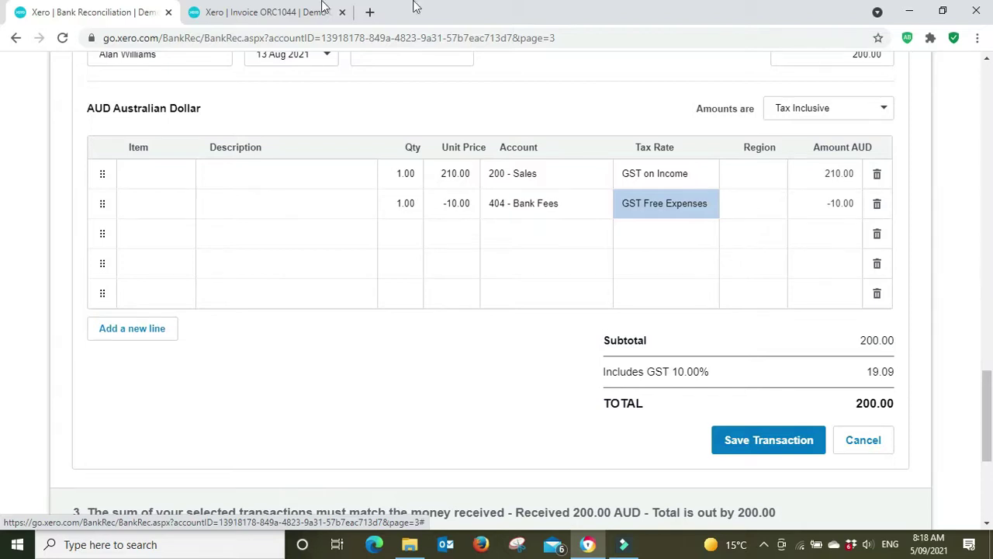
pyautogui.scroll(5, 334, 215)
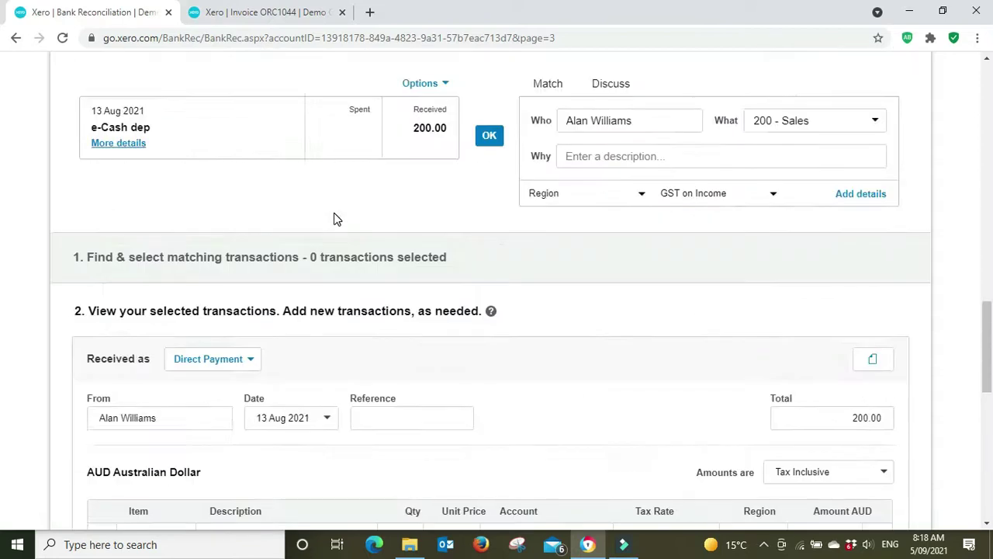
pyautogui.scroll(2, 333, 217)
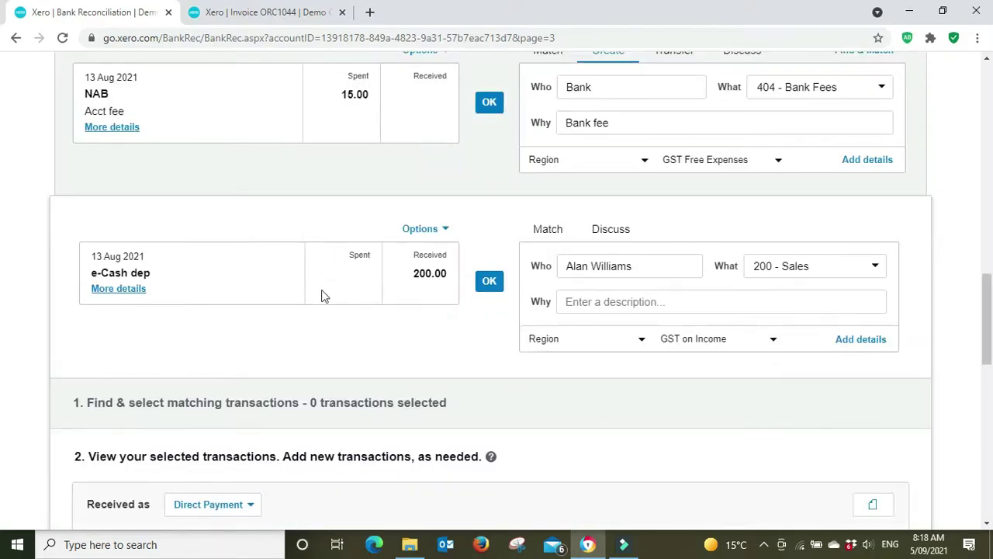
pyautogui.scroll(-6, 815, 376)
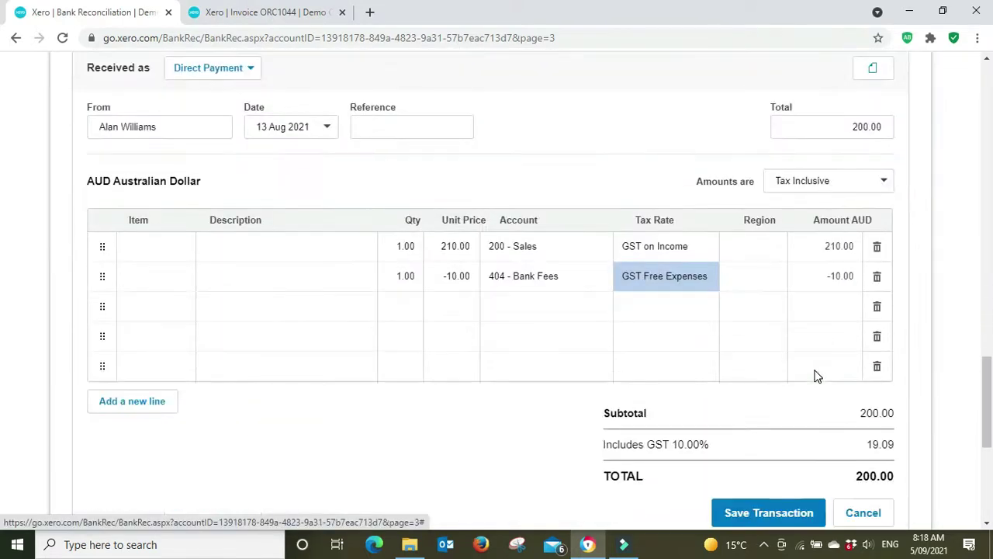
# Cancel the Direct Payment form and create a bank rule from the e-Cash dep line.
pyautogui.click(875, 514)
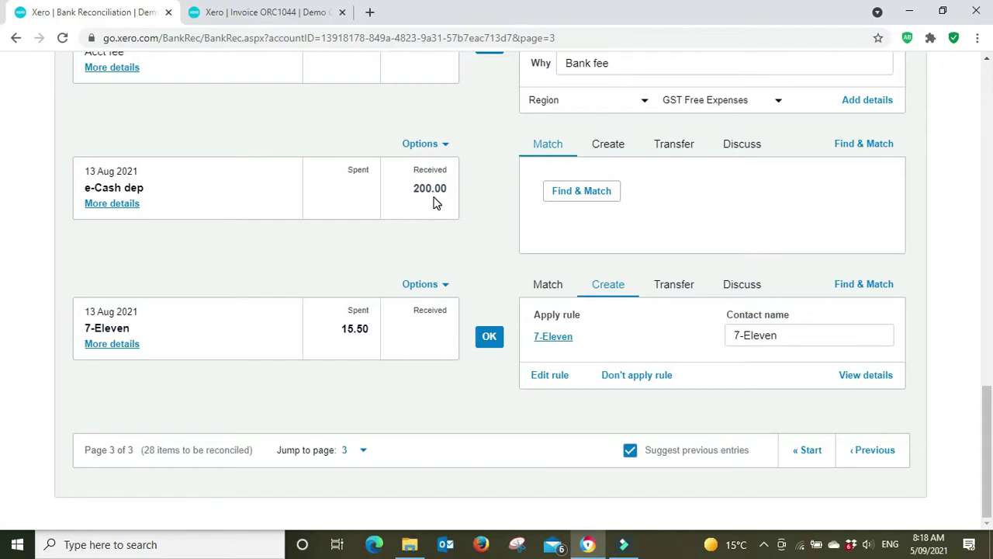
pyautogui.click(446, 147)
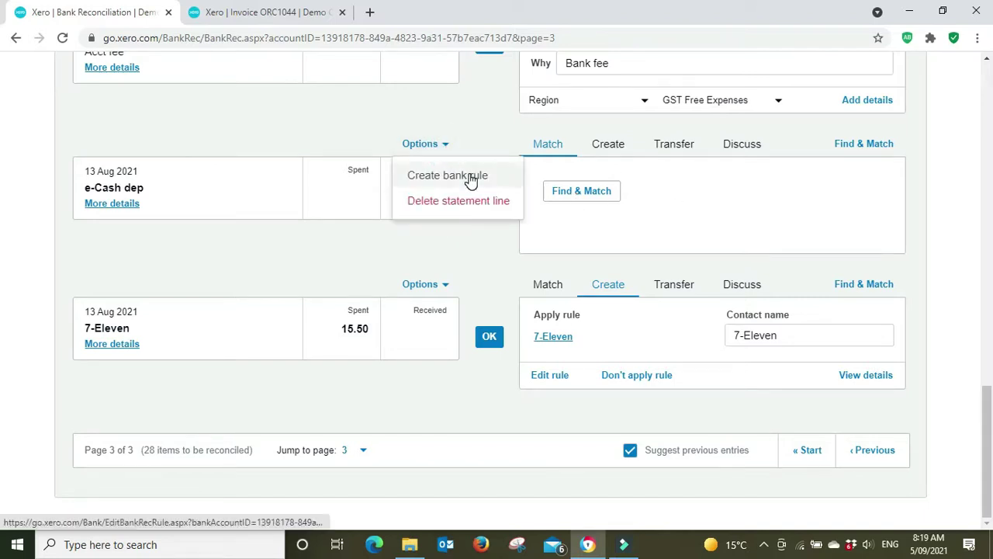
pyautogui.click(470, 178)
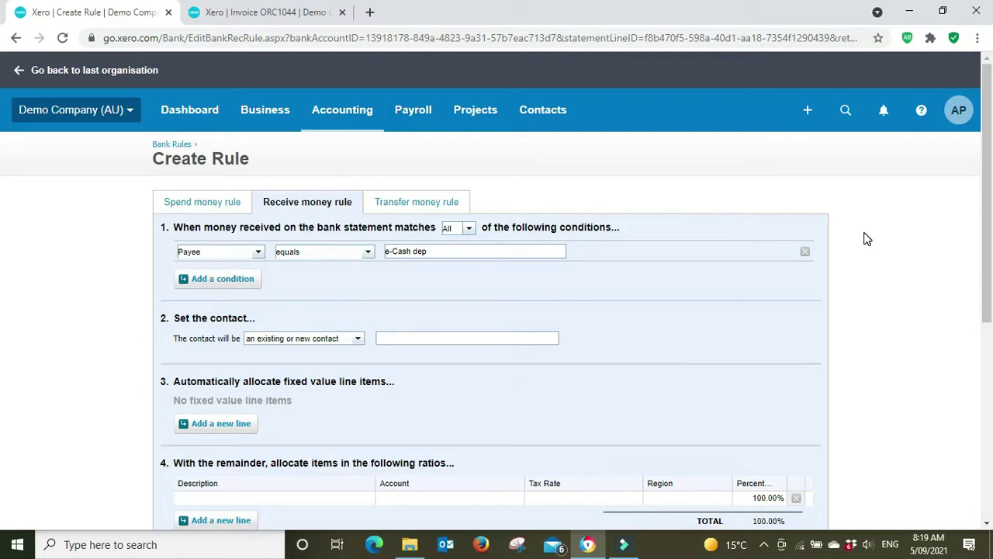
pyautogui.scroll(-1, 867, 239)
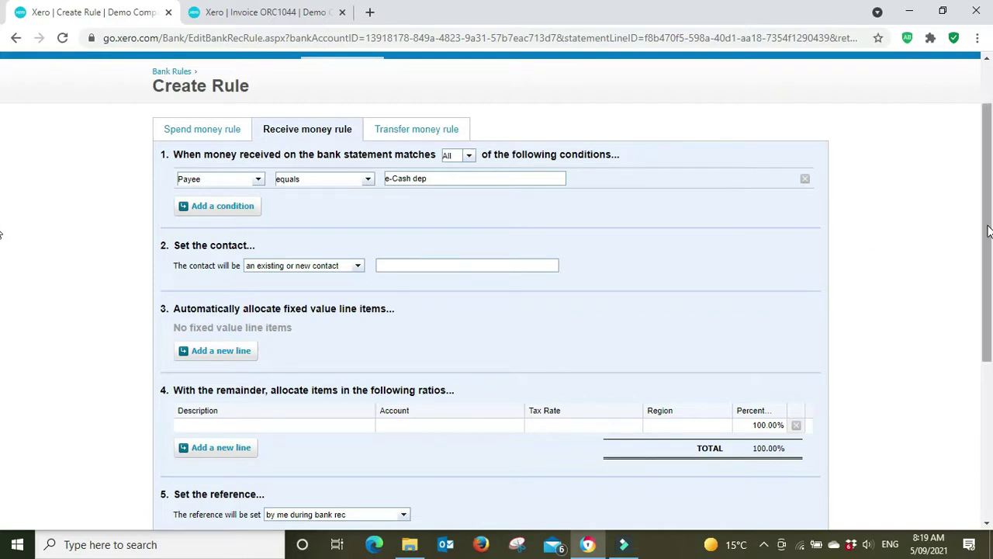
pyautogui.scroll(1, 987, 230)
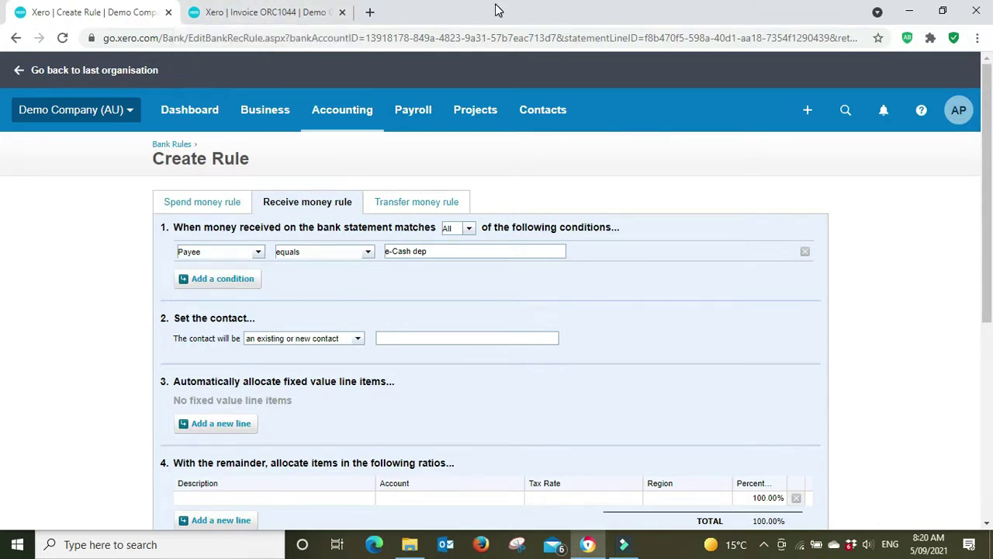
pyautogui.click(318, 12)
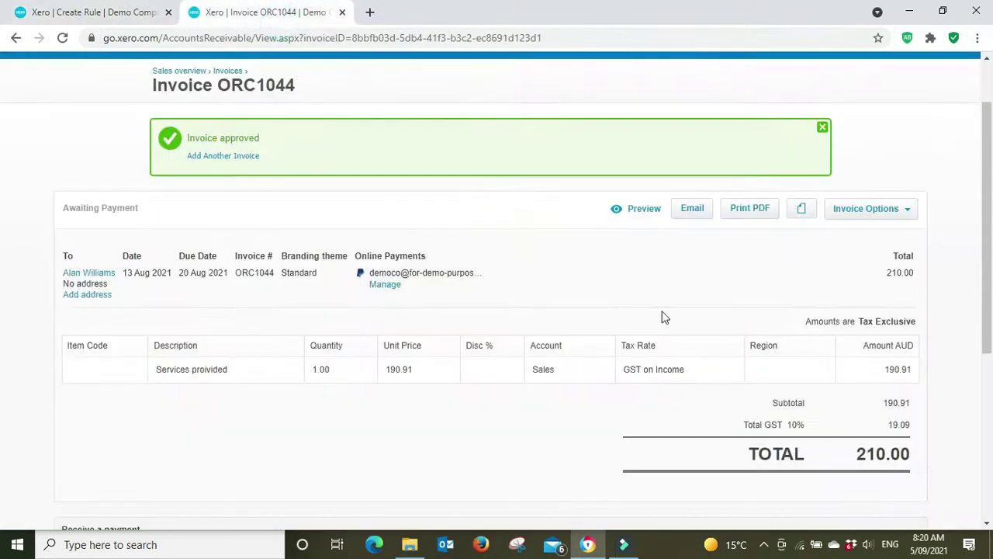
pyautogui.click(81, 11)
pyautogui.hotkey('ctrl', 'Tab')
pyautogui.click(104, 13)
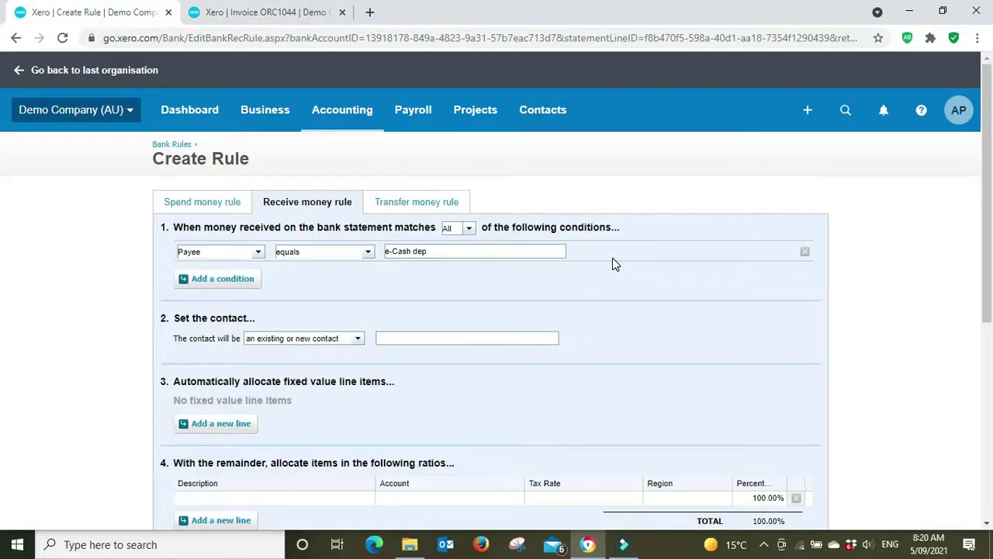